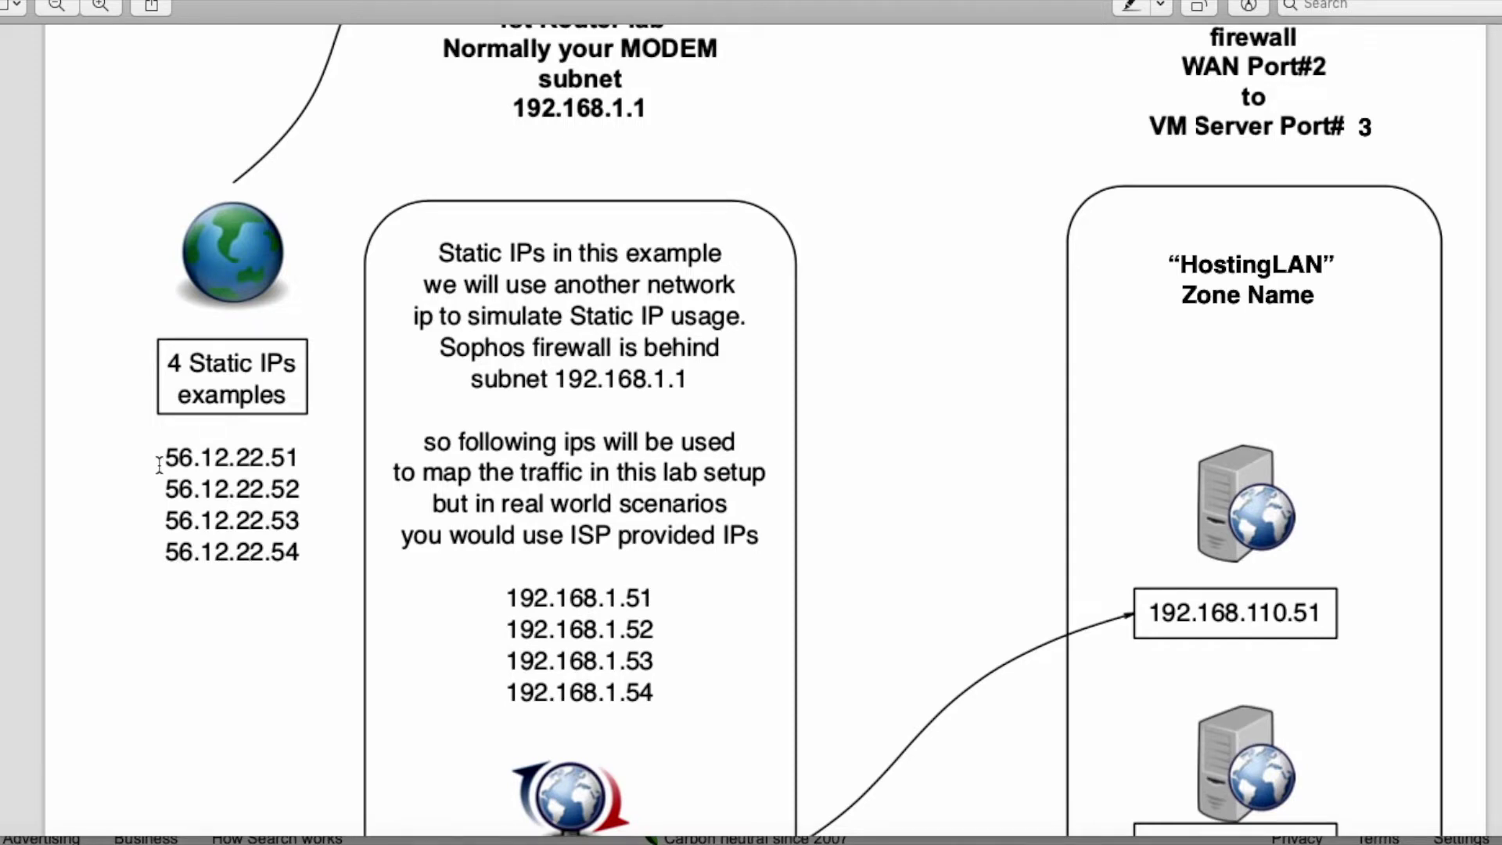
# - In the lab PDF, highlight the four example public static IPs and the modem address 192.168.1.1
pyautogui.moveTo(160, 463); pyautogui.dragTo(297, 550)
pyautogui.scroll(3, 213, 540)
pyautogui.scroll(-1, 212, 540)
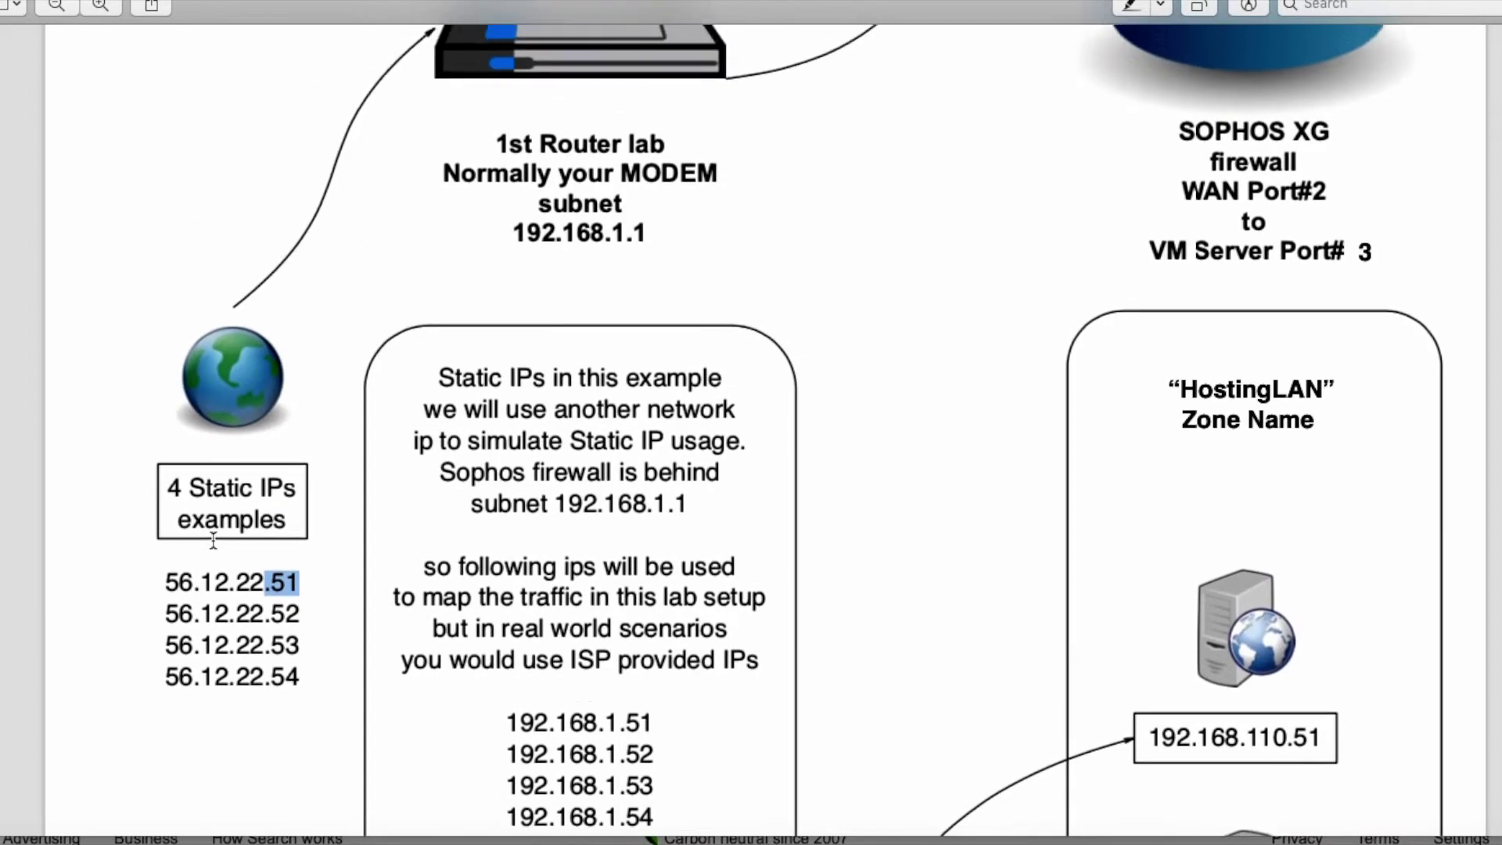
pyautogui.scroll(-5, 212, 540)
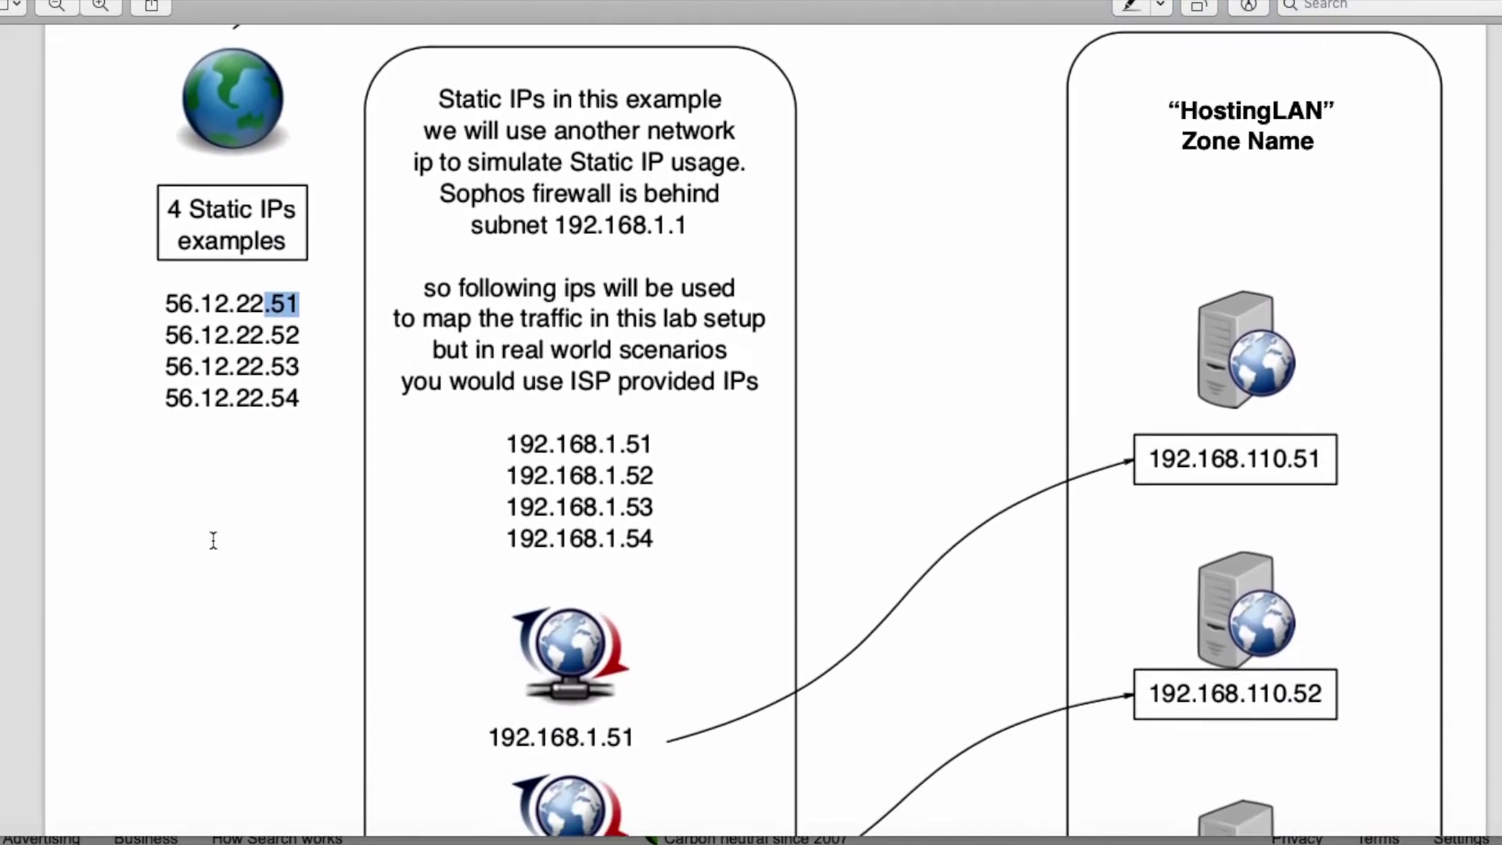
pyautogui.scroll(3, 212, 540)
pyautogui.scroll(3, 213, 540)
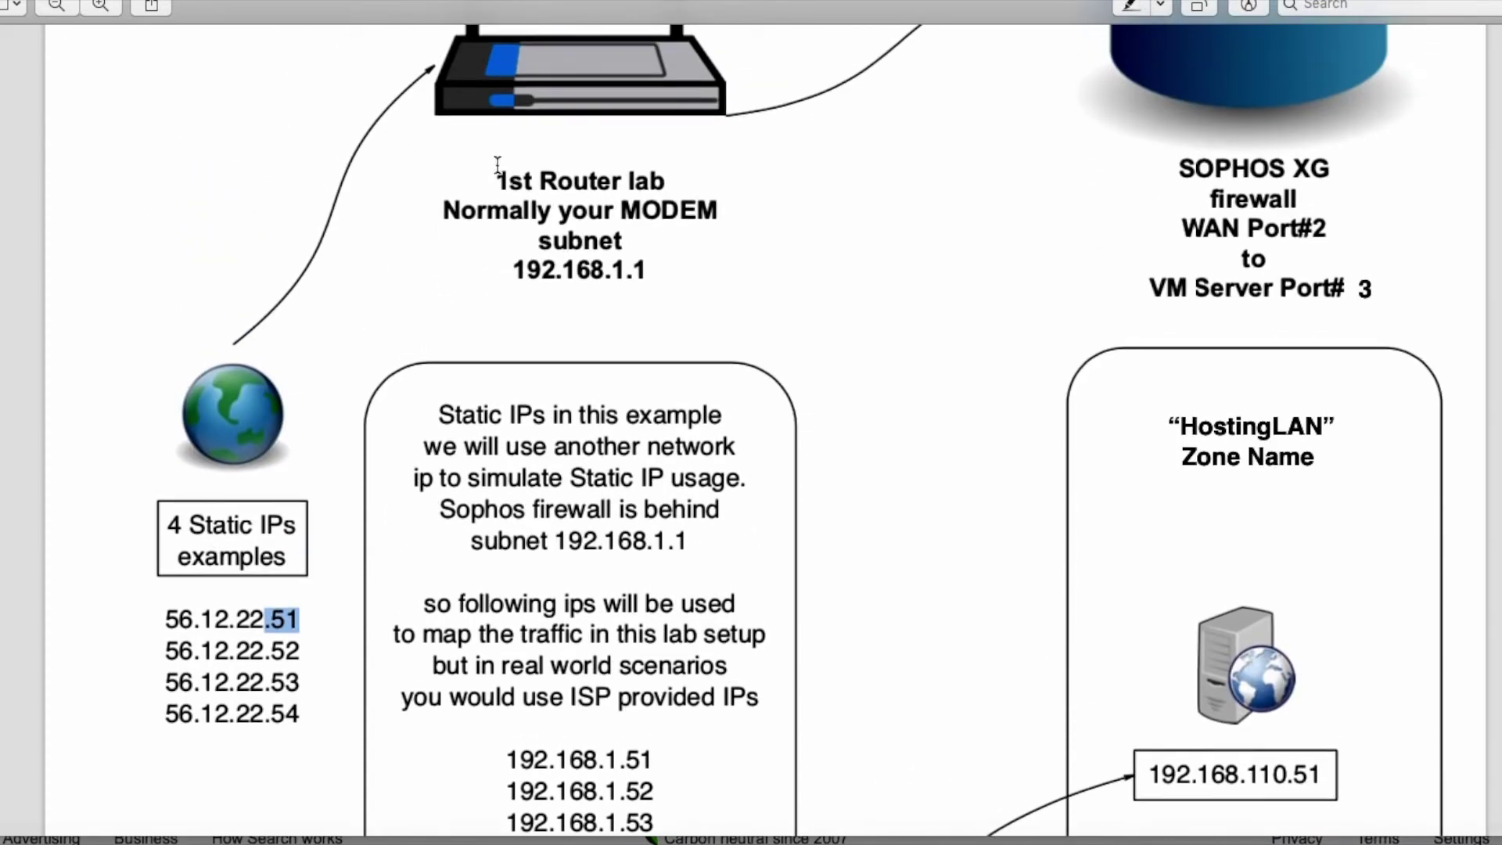
pyautogui.moveTo(526, 270); pyautogui.dragTo(649, 268)
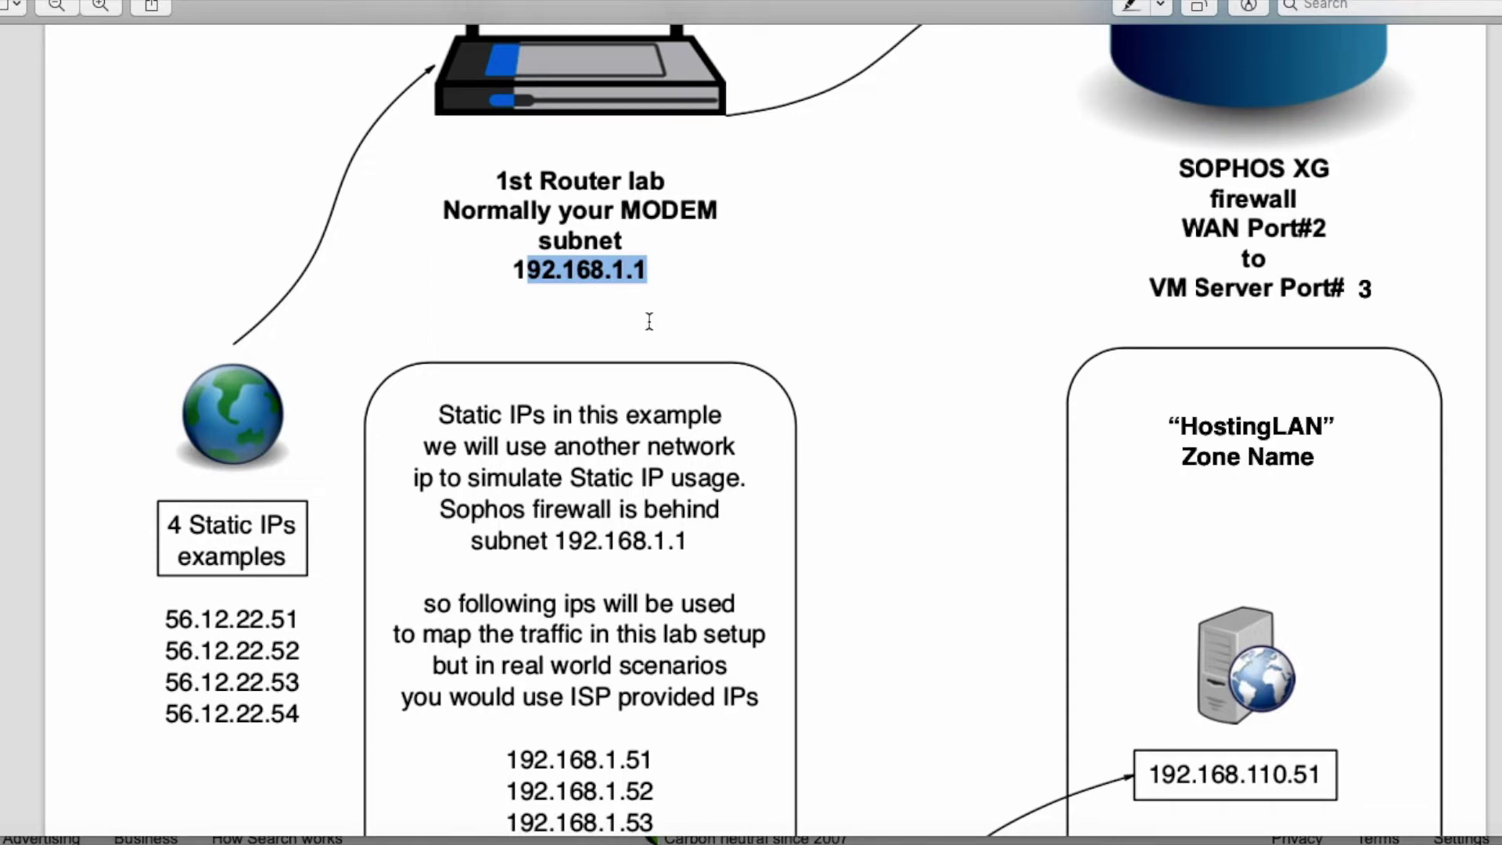
# - Highlight 192.168.1.51 in the lab IP list and the example public IP 56.12.22.51
pyautogui.scroll(-7, 650, 332)
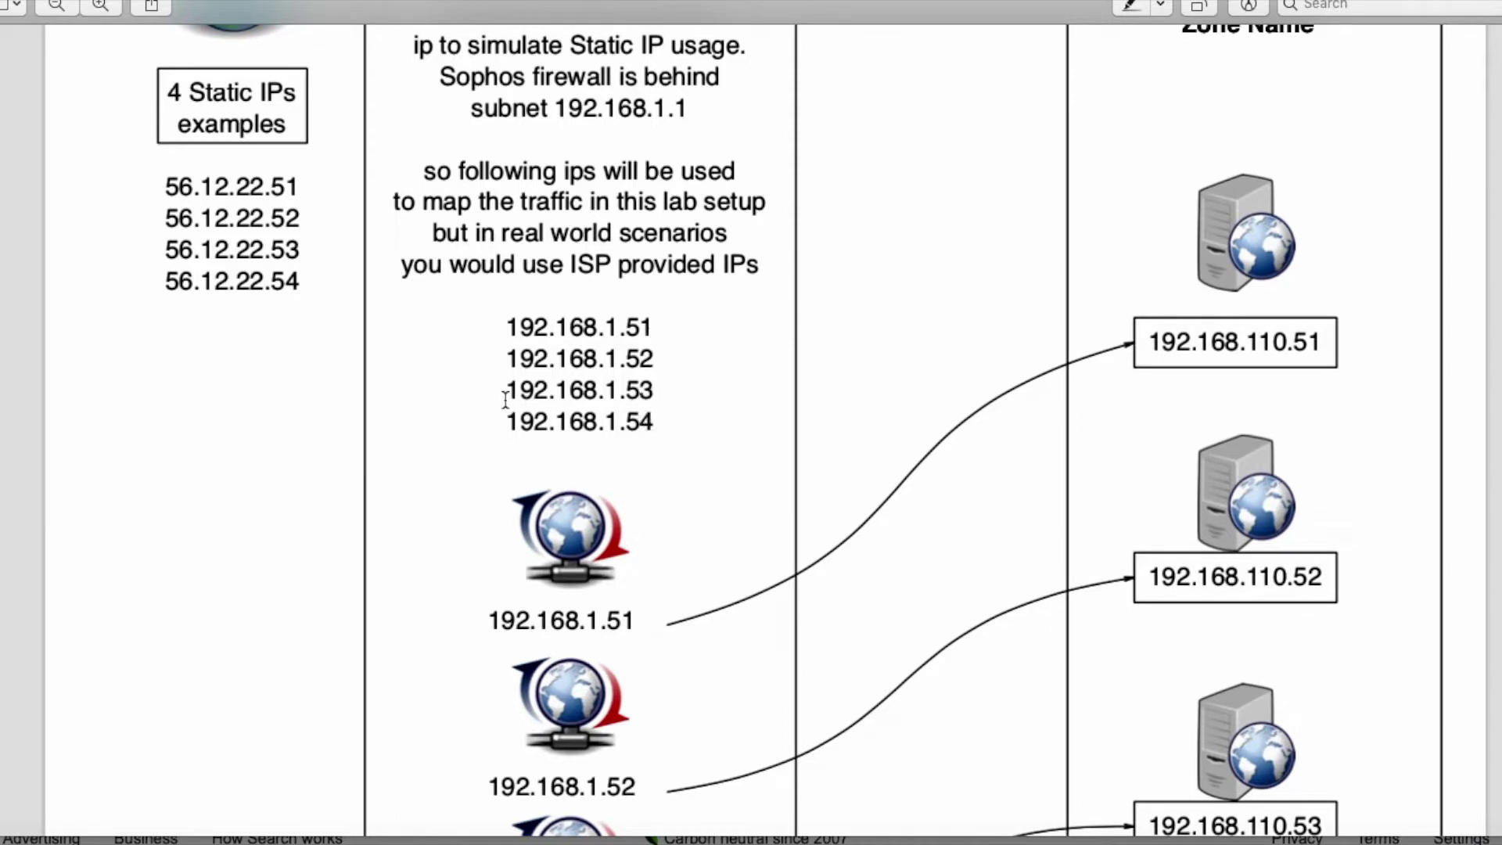
pyautogui.scroll(-5, 538, 410)
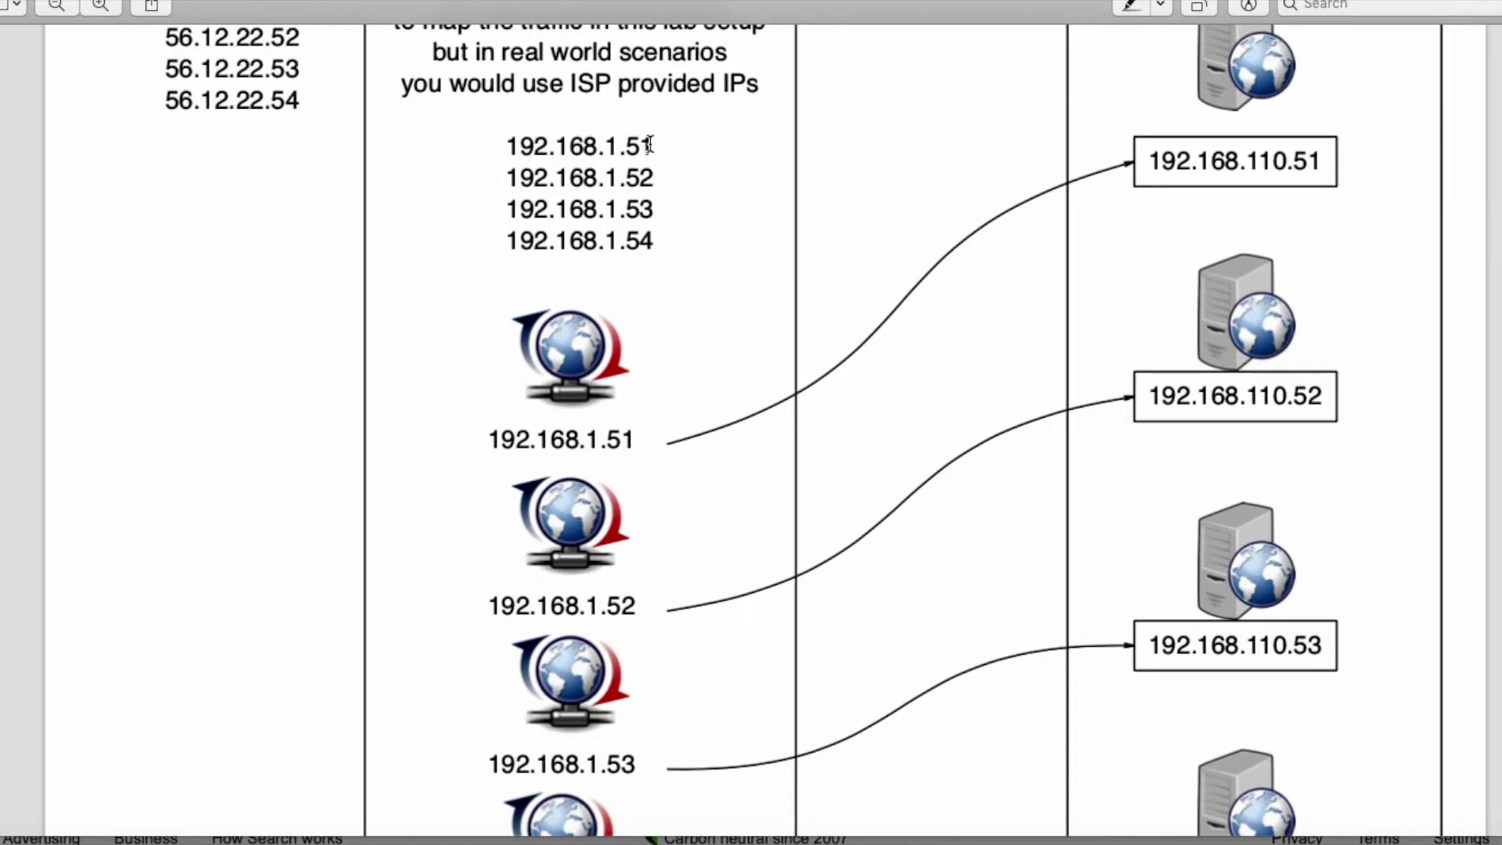
pyautogui.moveTo(649, 143); pyautogui.dragTo(507, 142)
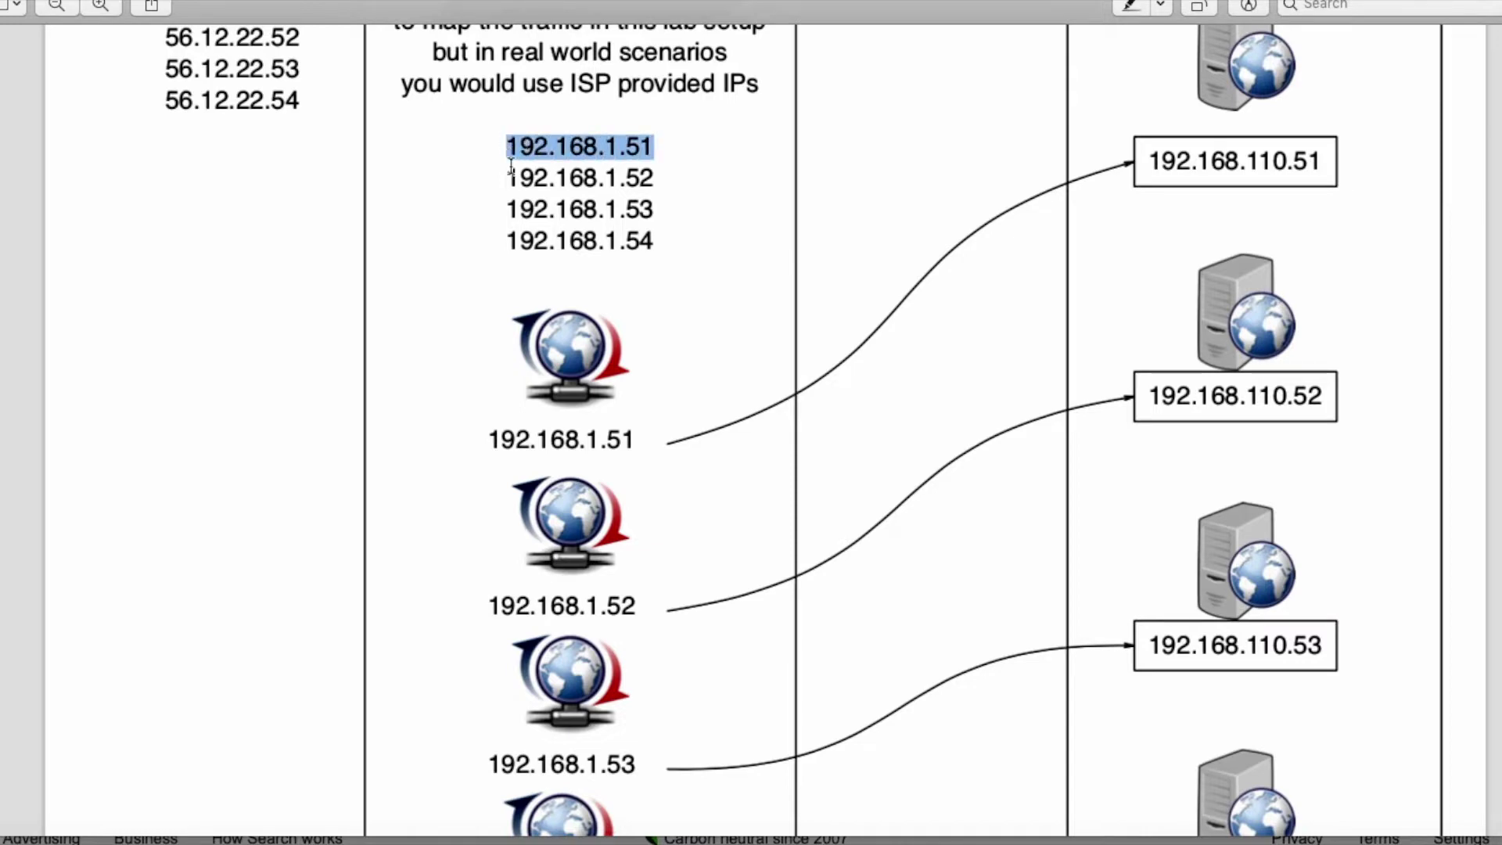
pyautogui.scroll(3, 261, 185)
pyautogui.moveTo(305, 123); pyautogui.dragTo(160, 129)
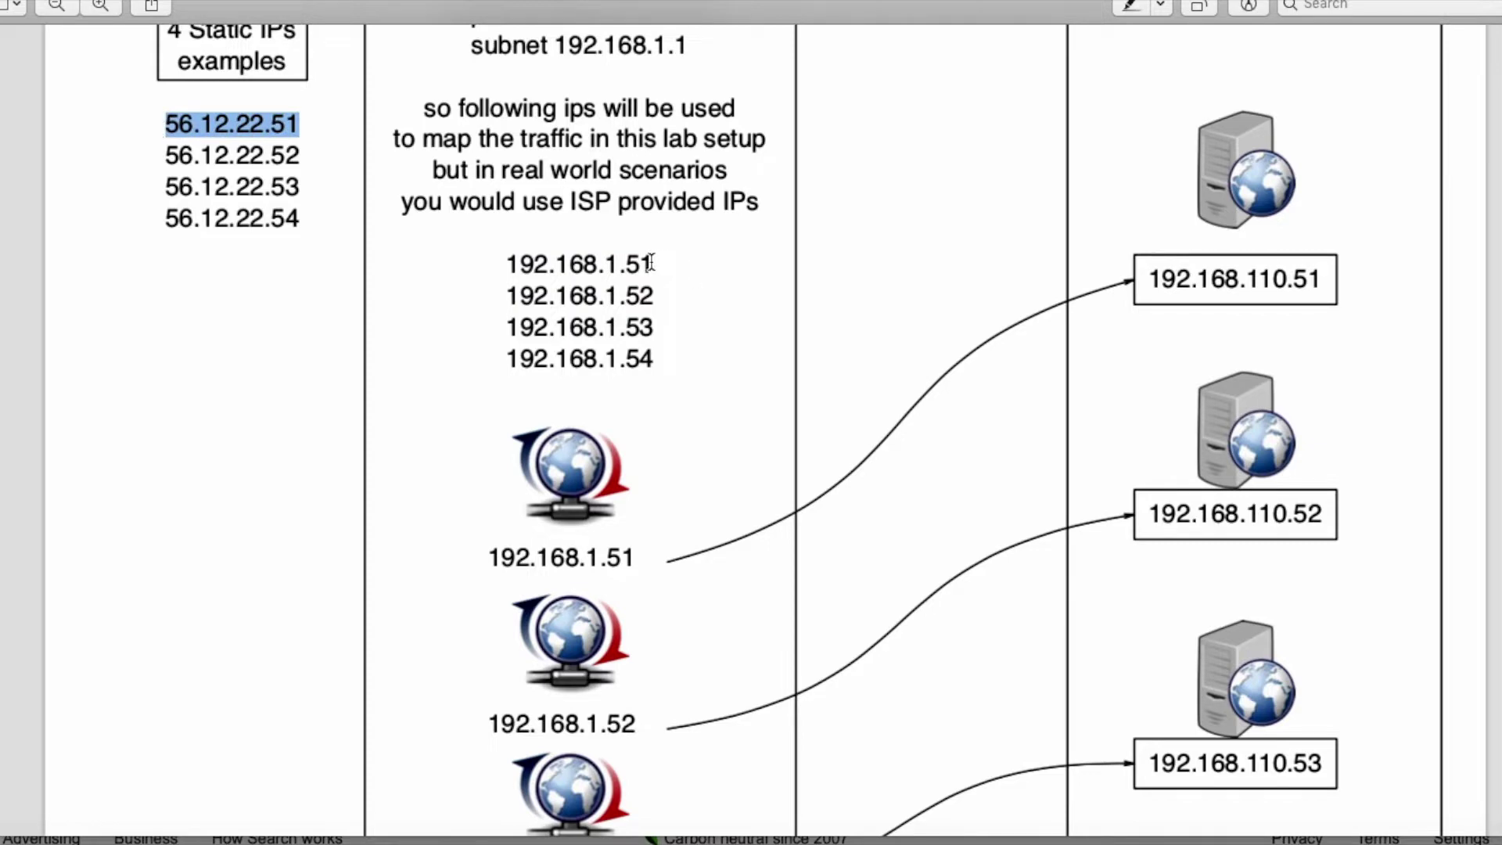
pyautogui.moveTo(651, 263); pyautogui.dragTo(505, 266)
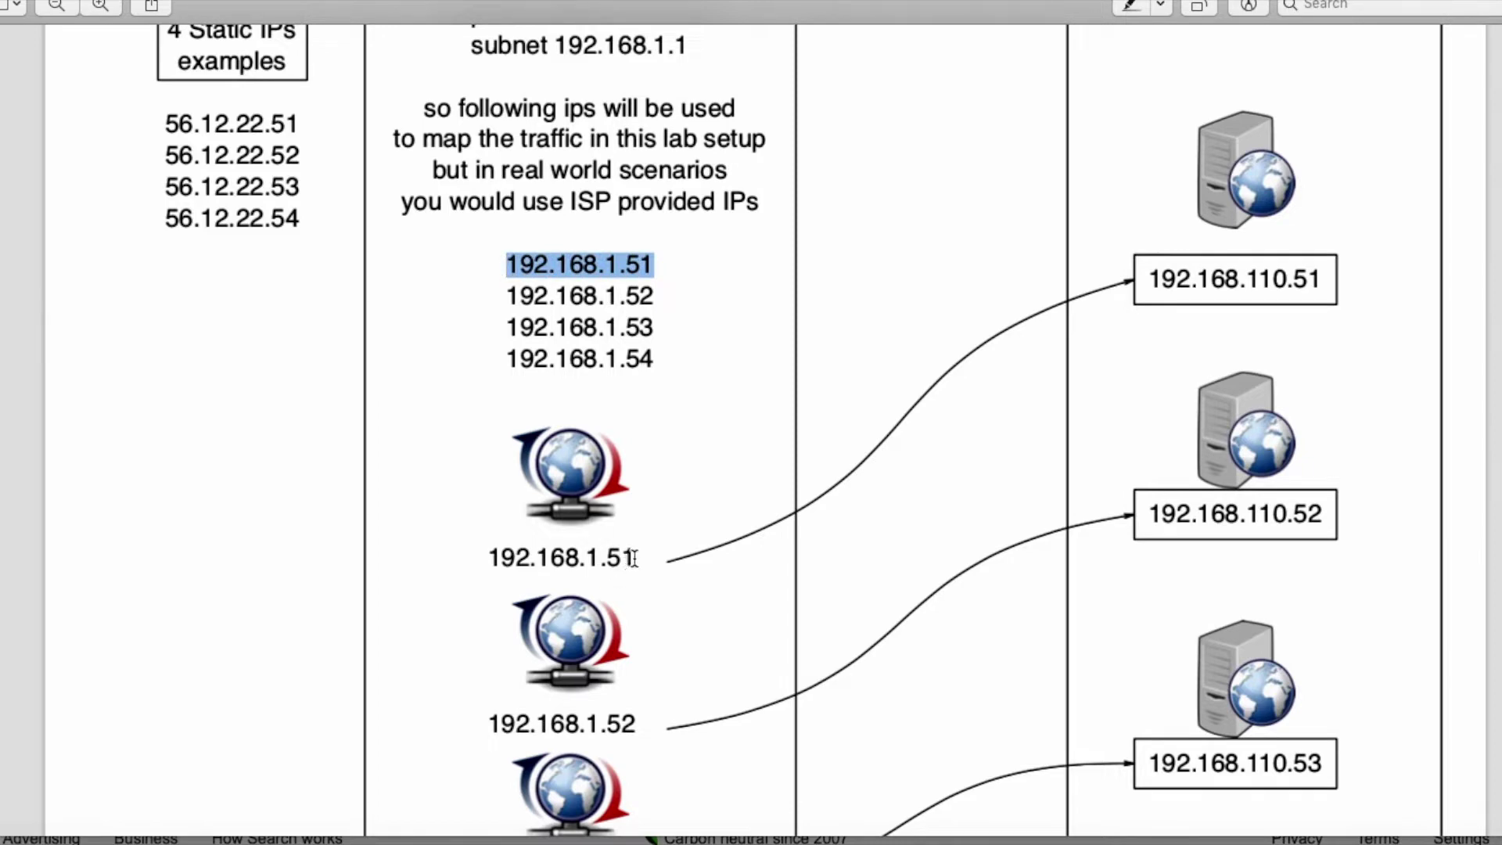
pyautogui.moveTo(488, 558); pyautogui.dragTo(647, 557)
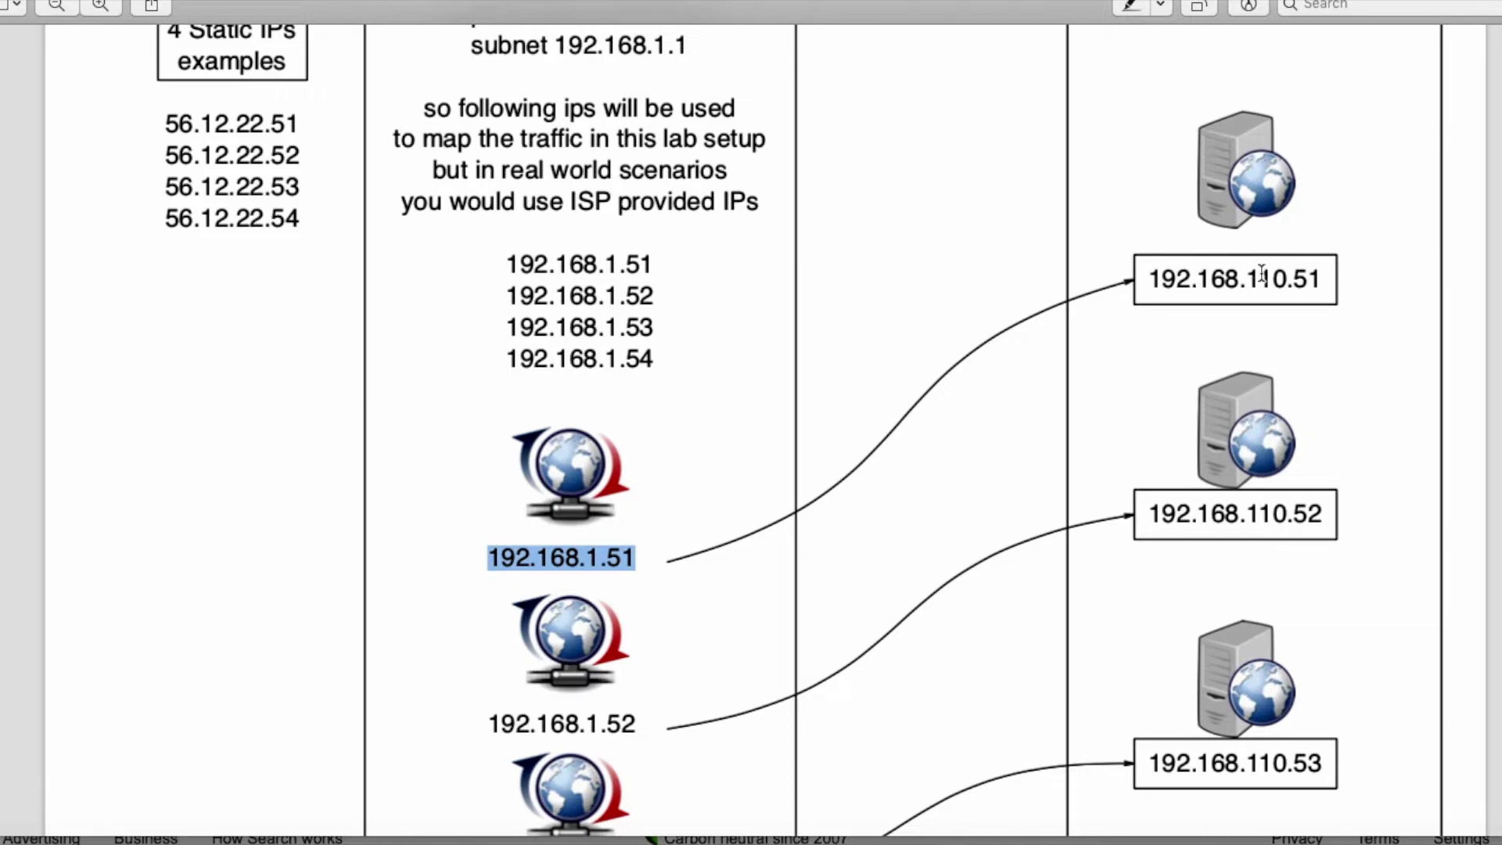
# - Highlight the 192.168.1.51 globe label and the server address 192.168.110.51 in the diagram
pyautogui.scroll(-5, 773, 502)
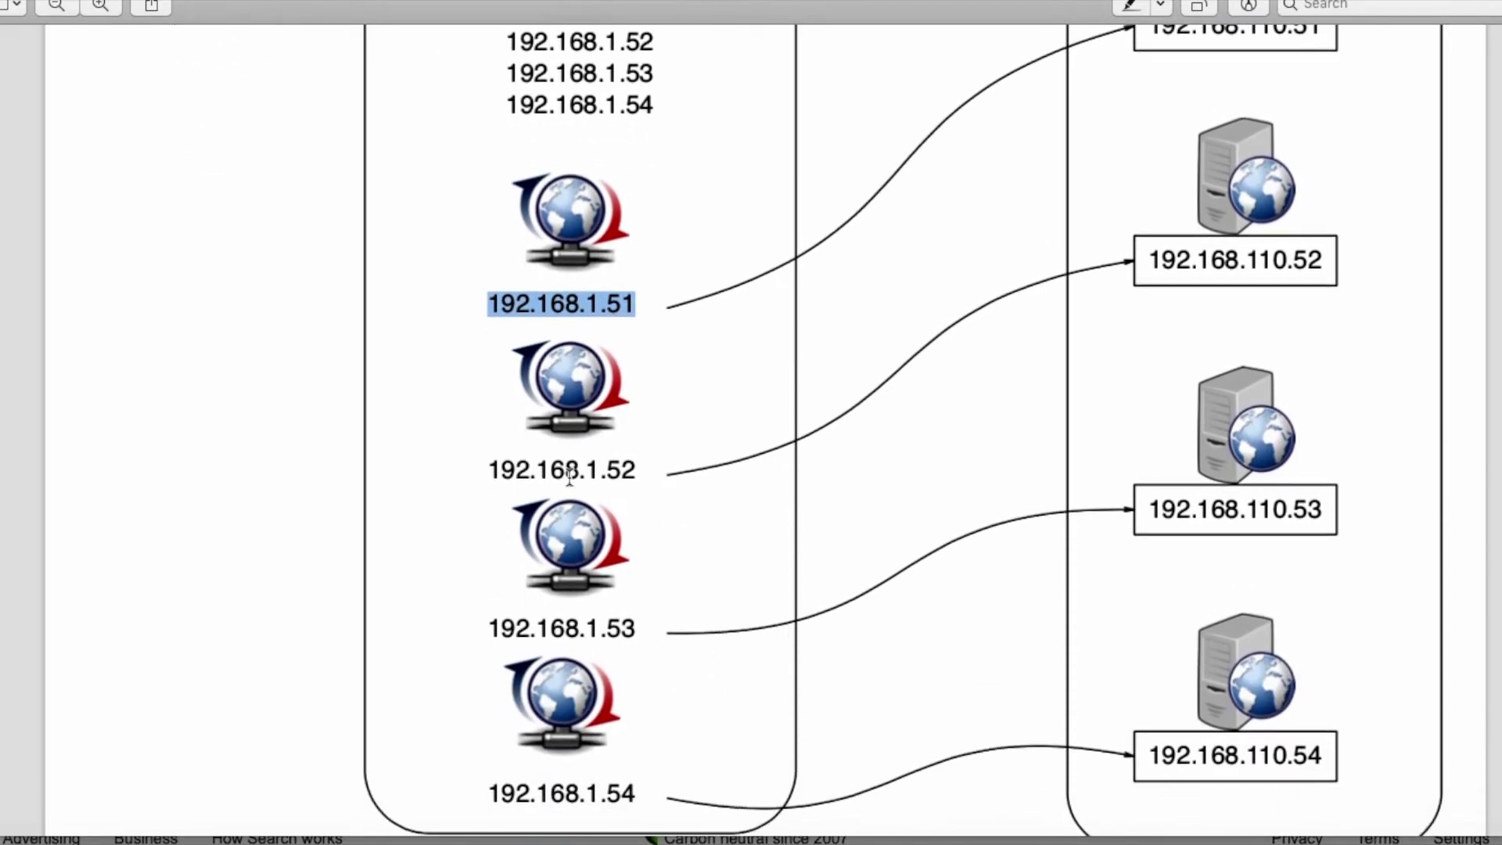
pyautogui.scroll(-2, 594, 609)
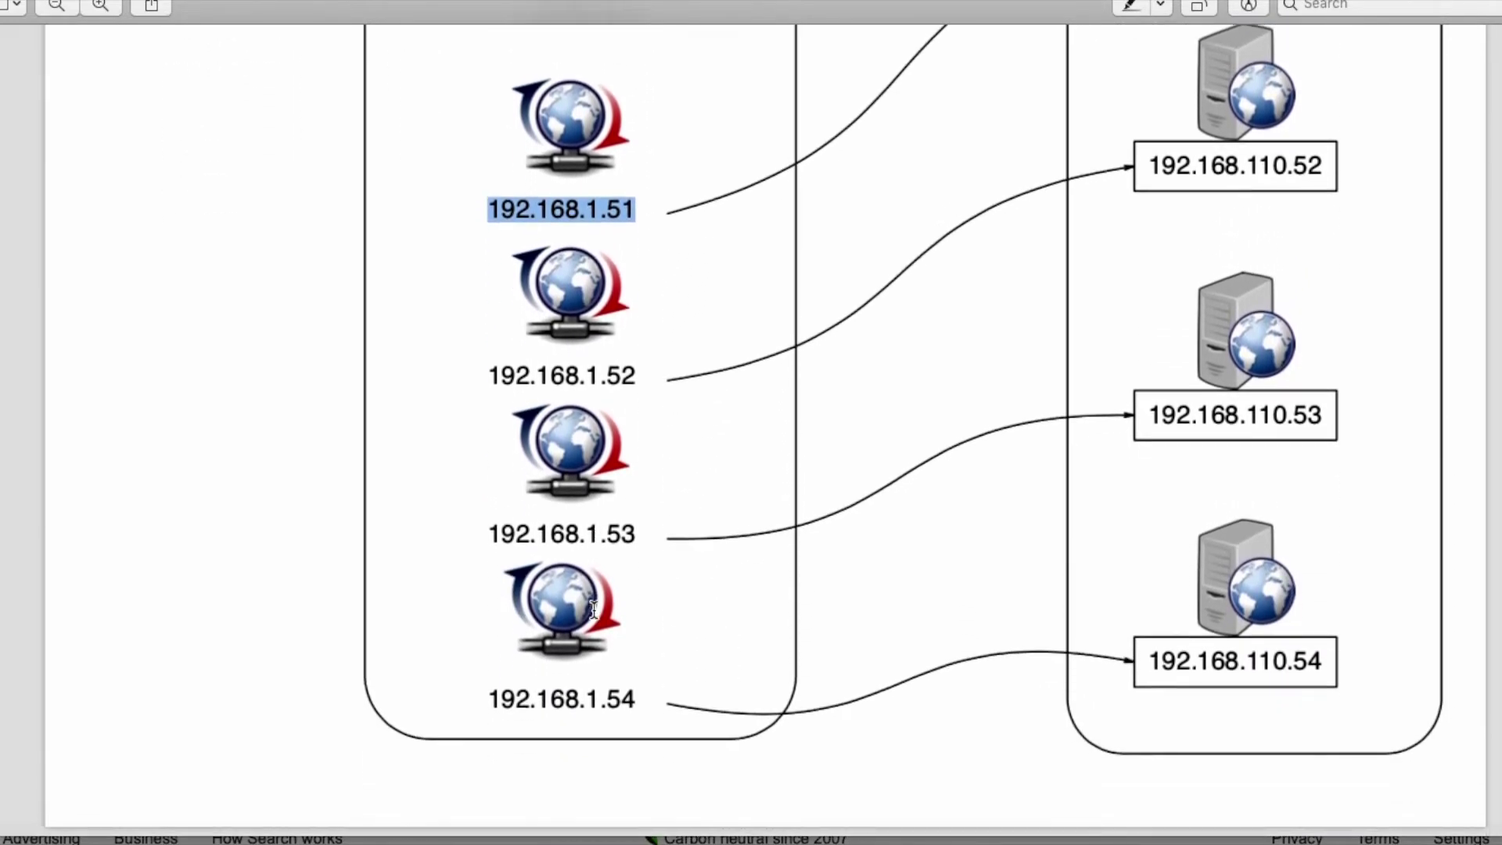
pyautogui.scroll(10, 595, 609)
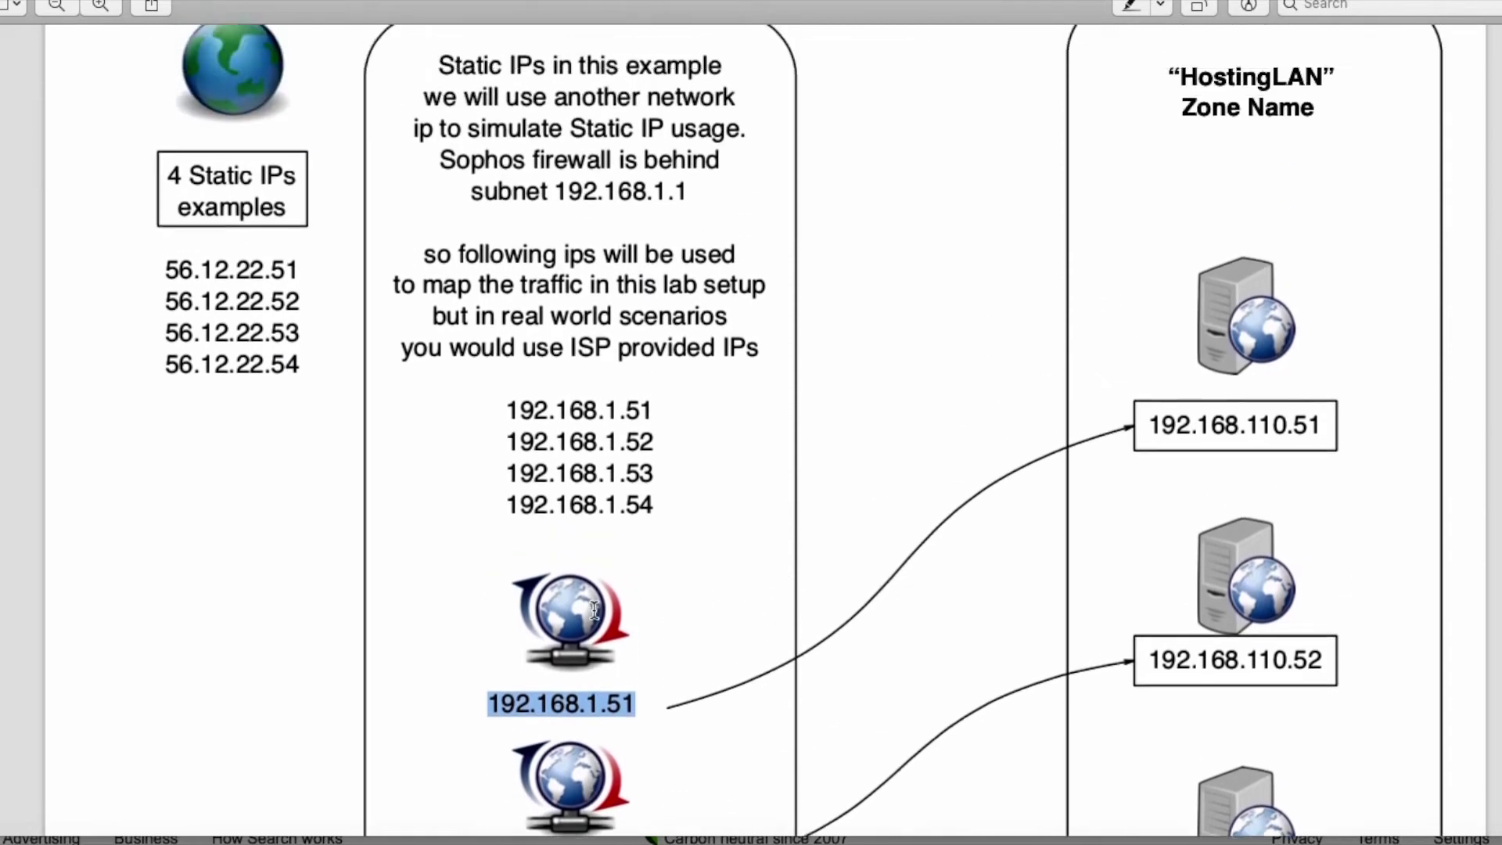
pyautogui.scroll(5, 594, 609)
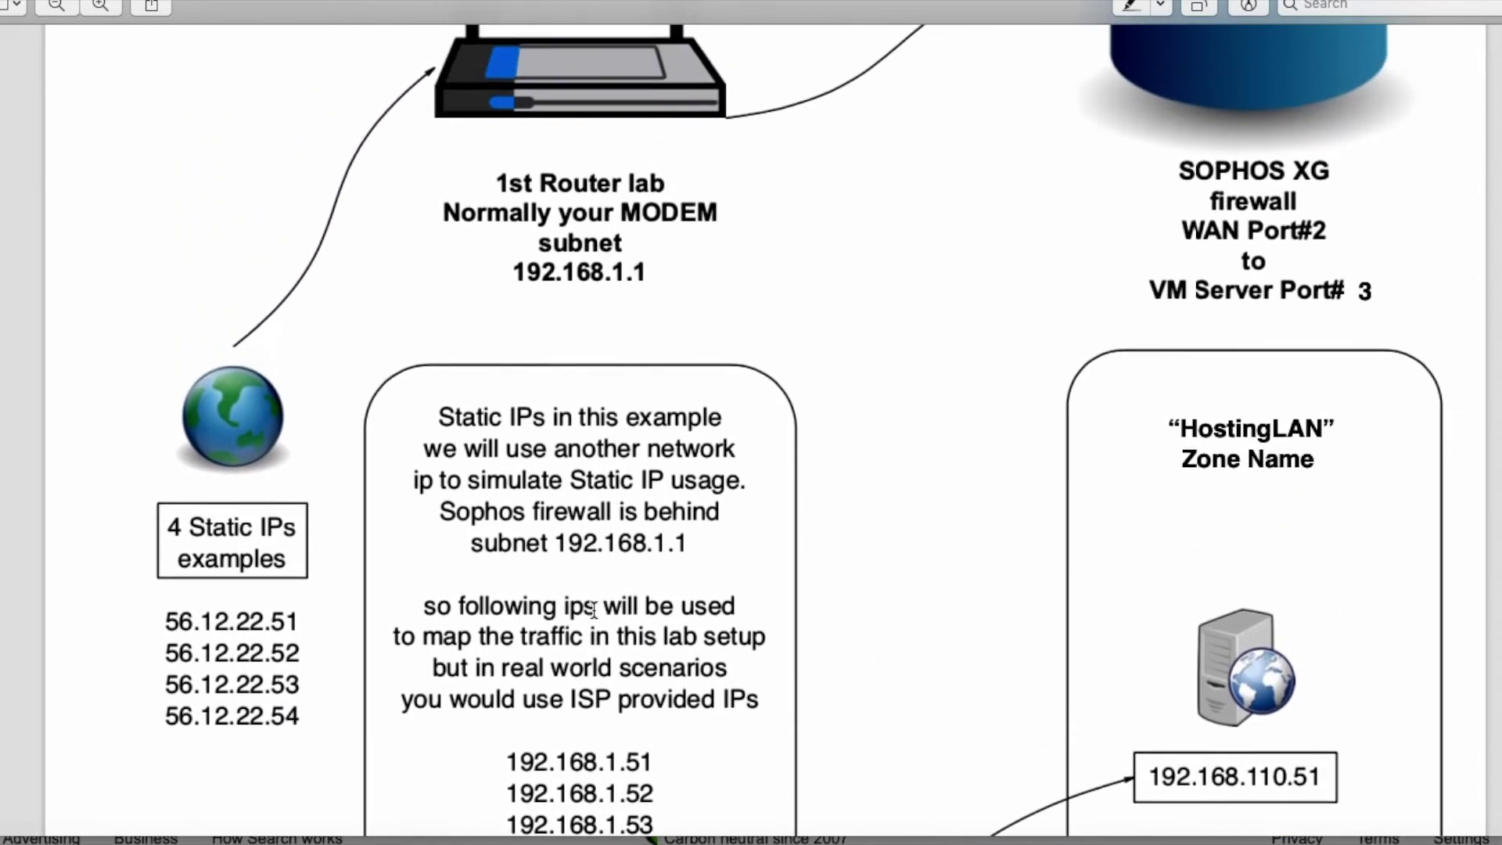
pyautogui.scroll(1, 593, 610)
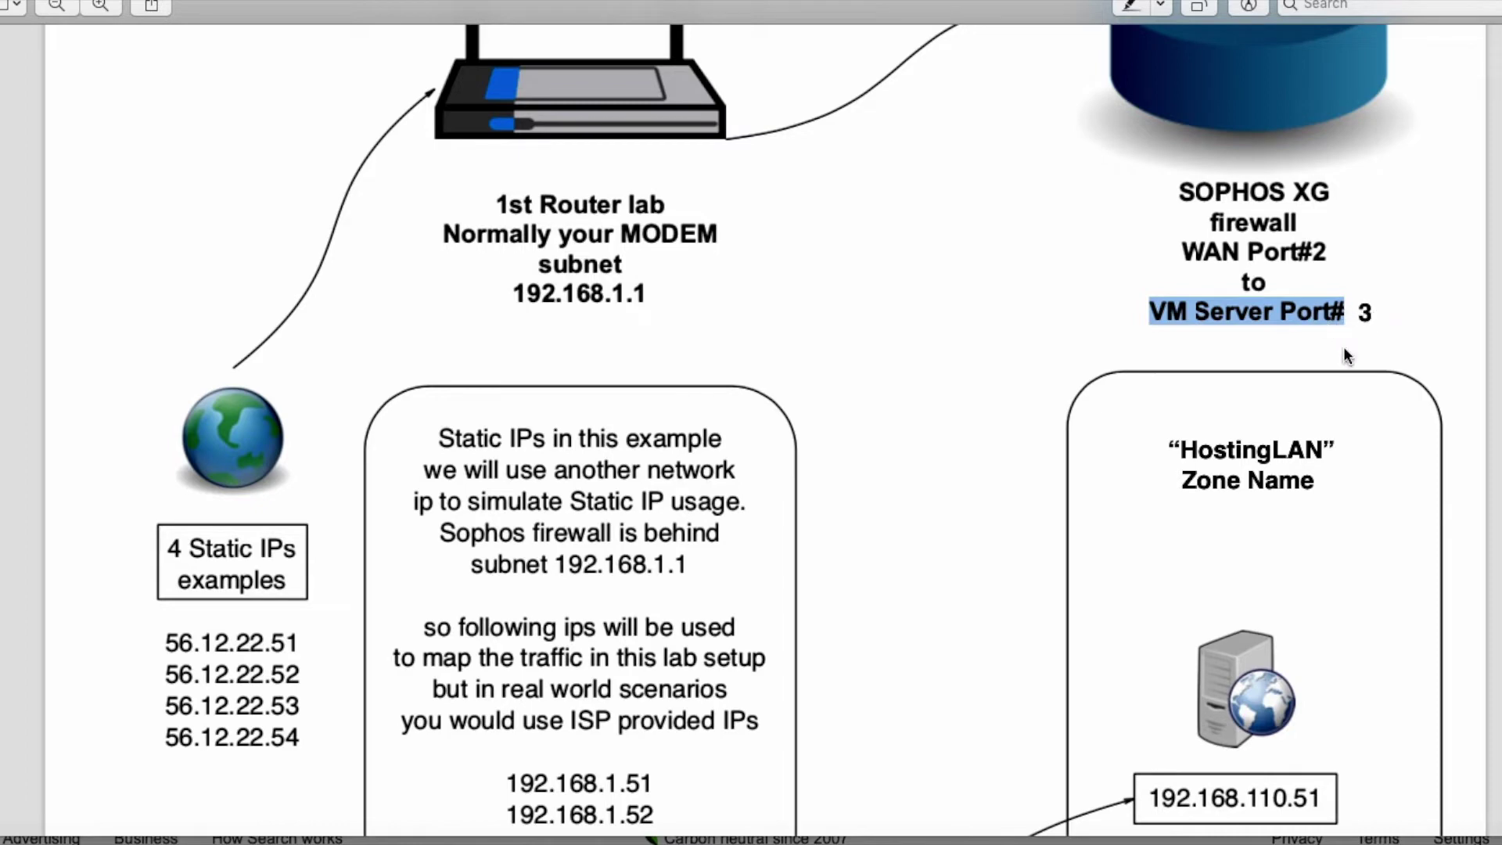
pyautogui.scroll(-5, 1344, 356)
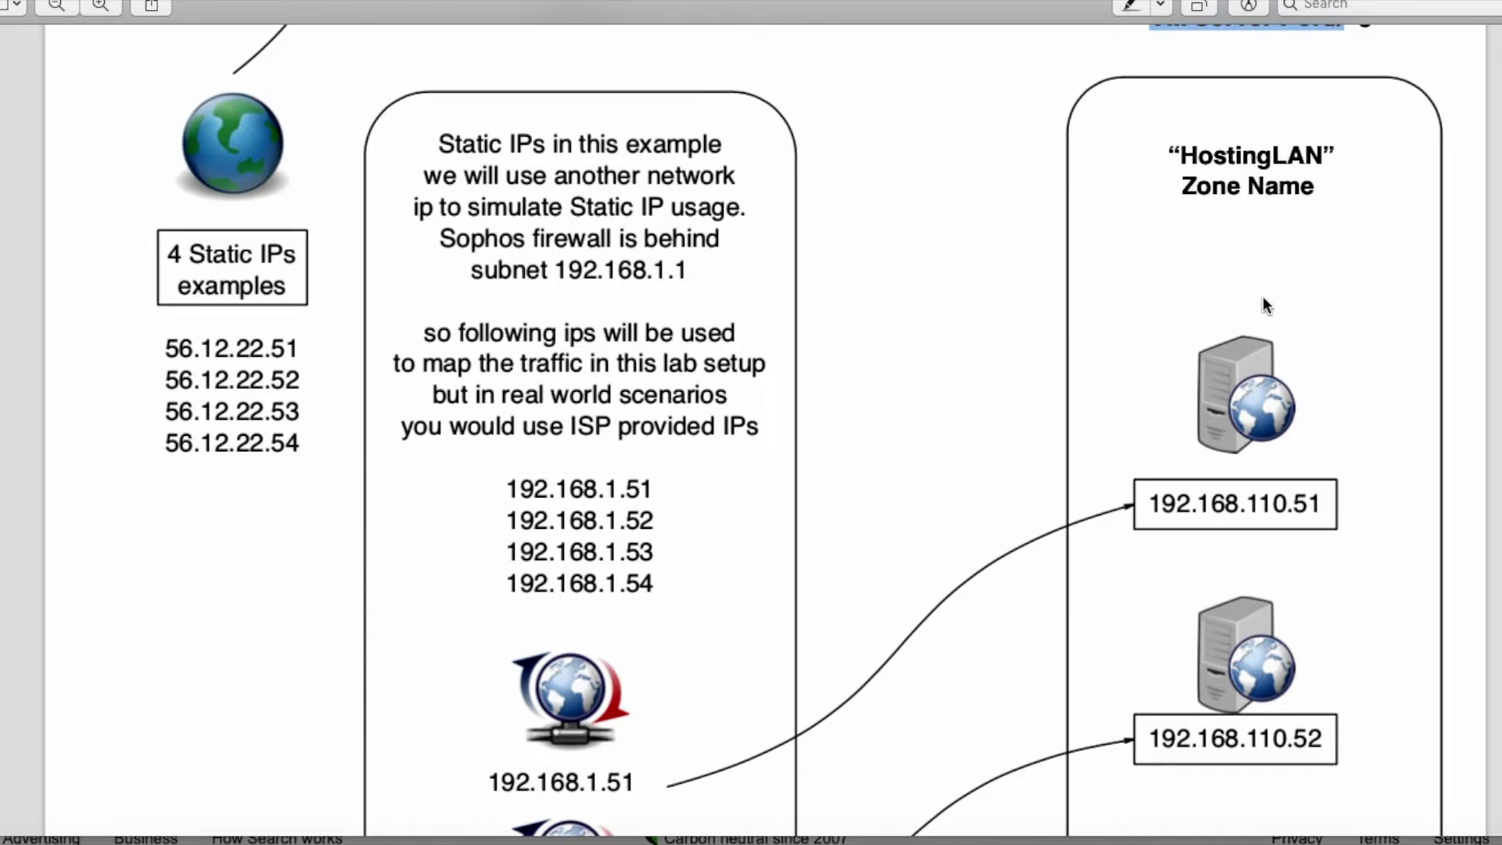
pyautogui.scroll(-8, 1263, 299)
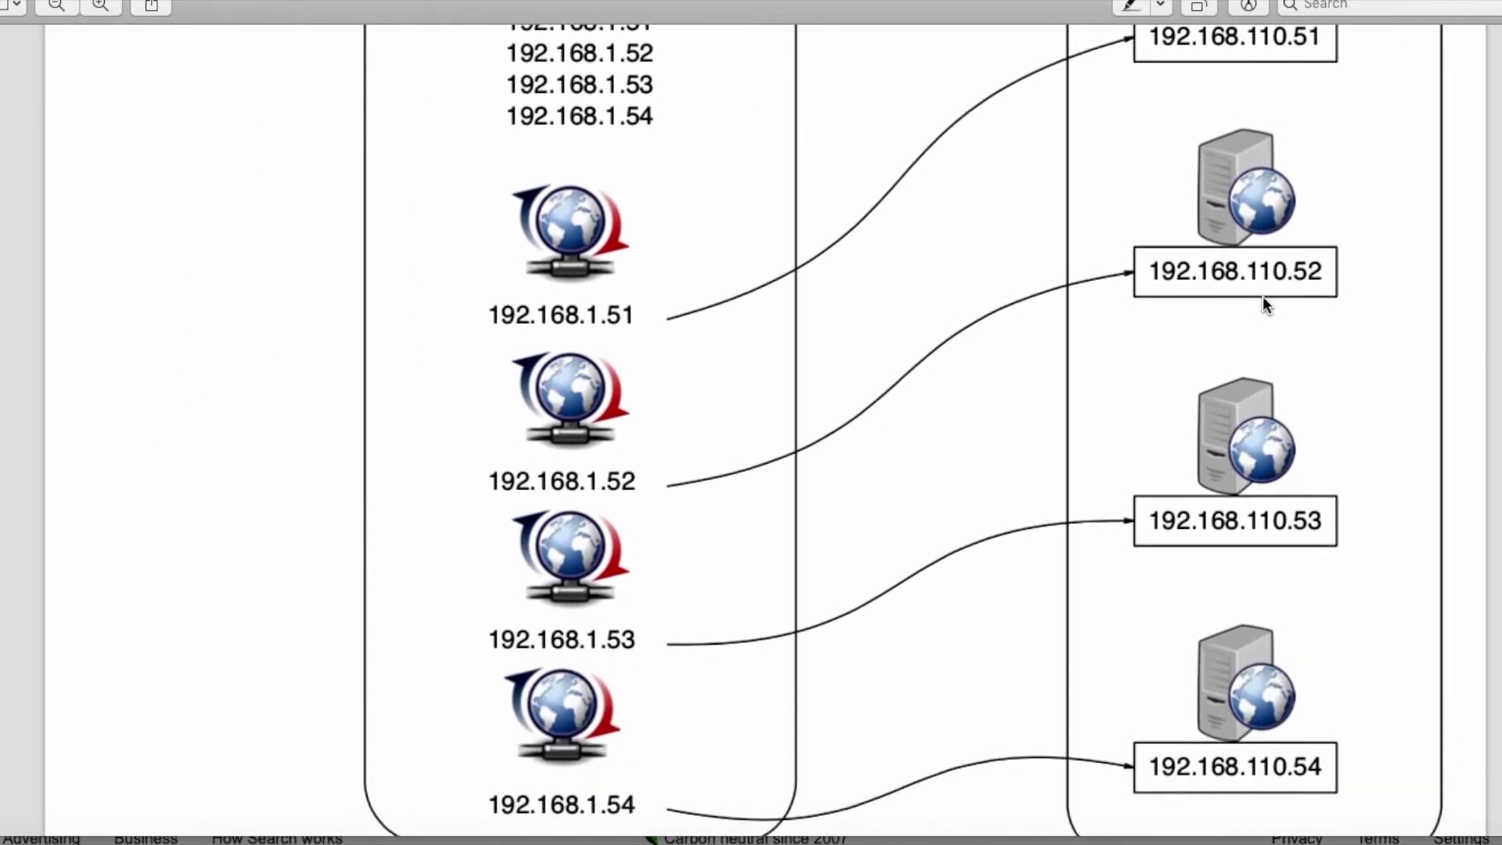
pyautogui.scroll(-1, 1263, 297)
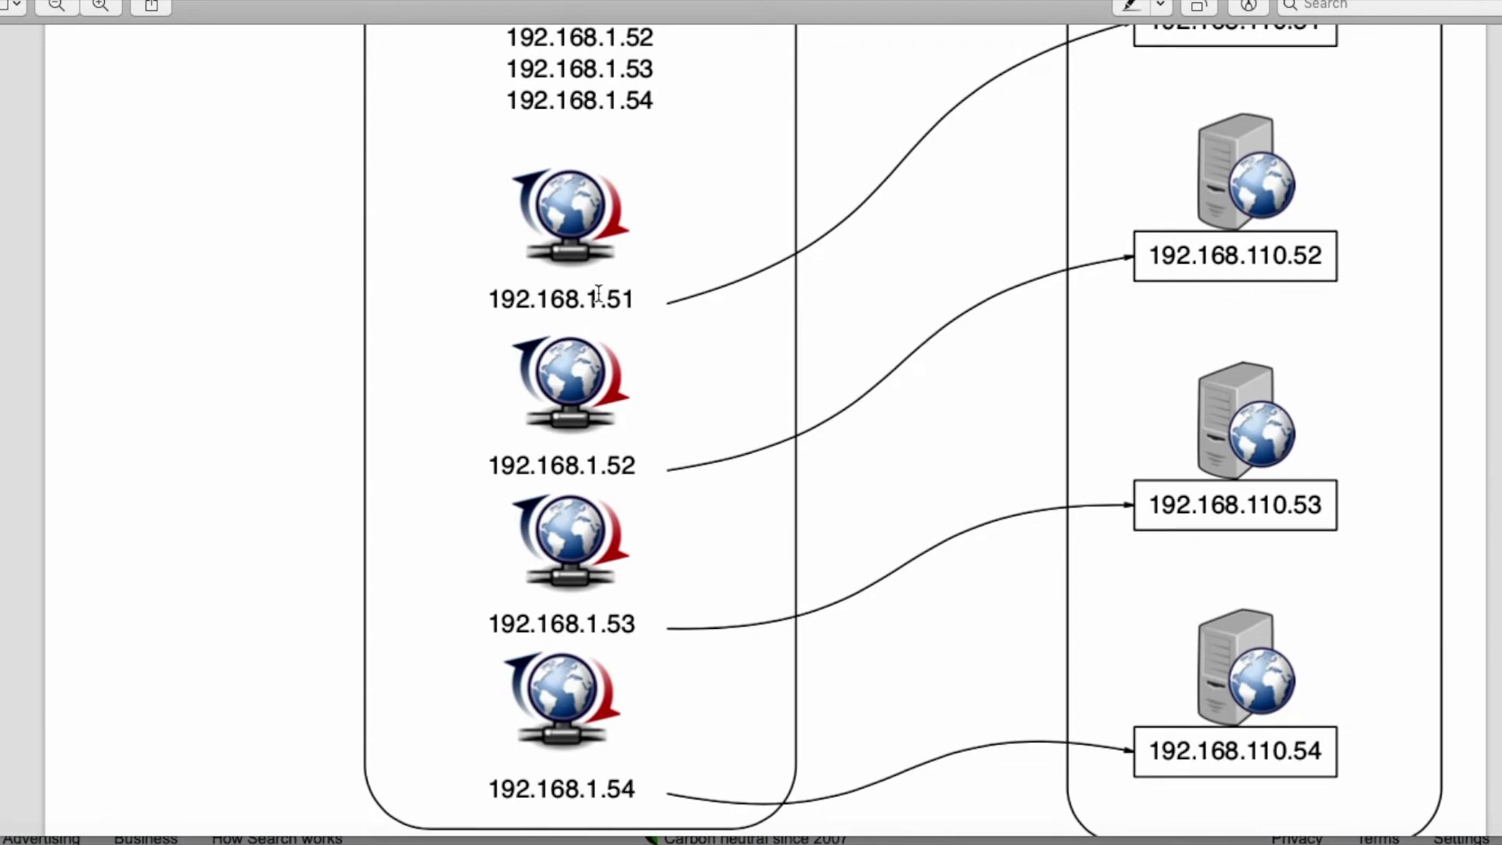
pyautogui.moveTo(493, 296); pyautogui.dragTo(634, 298)
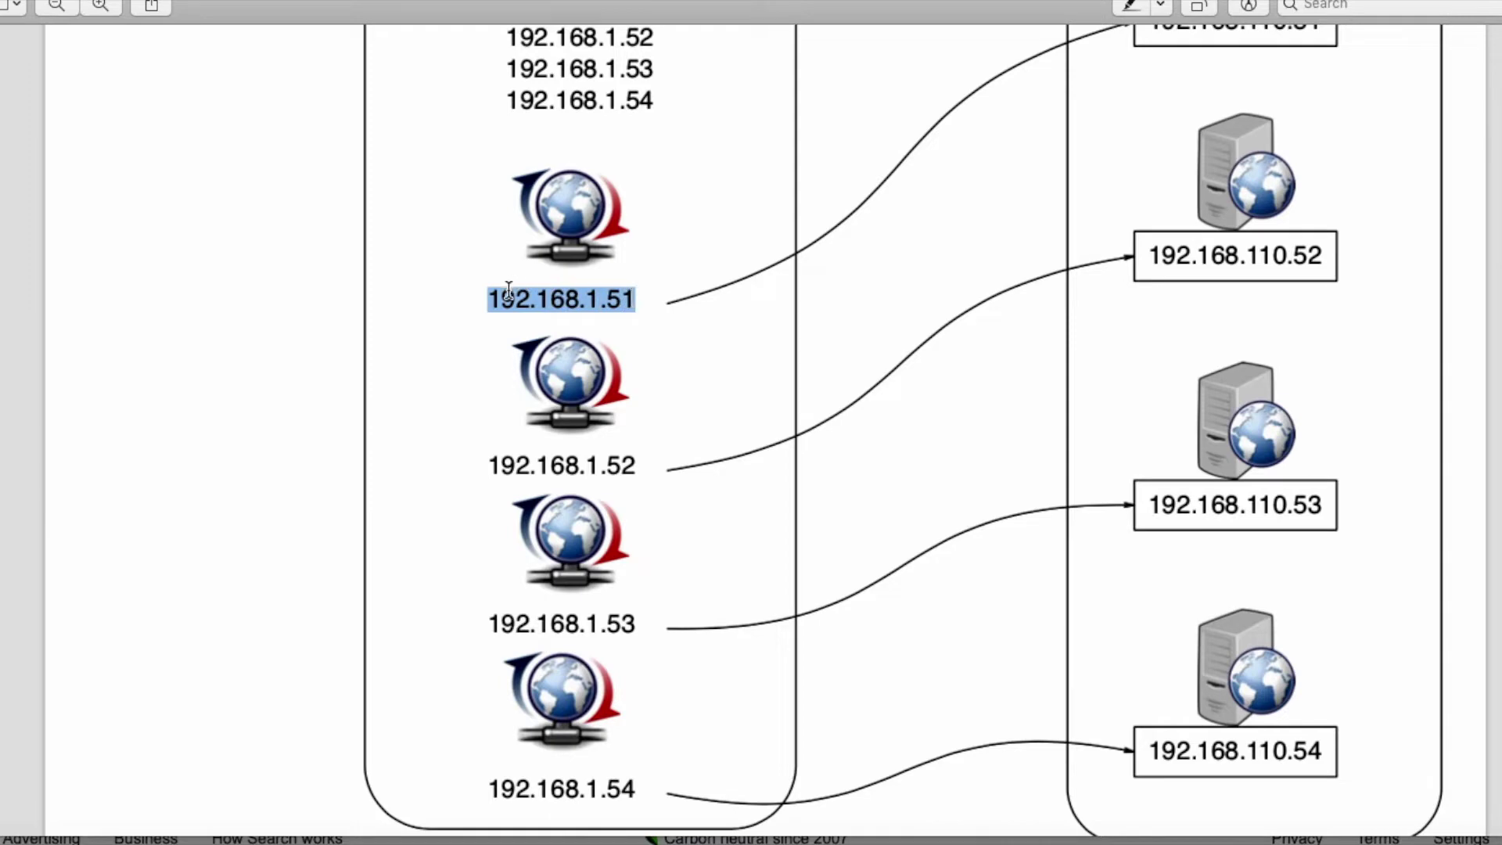
pyautogui.scroll(4, 1091, 313)
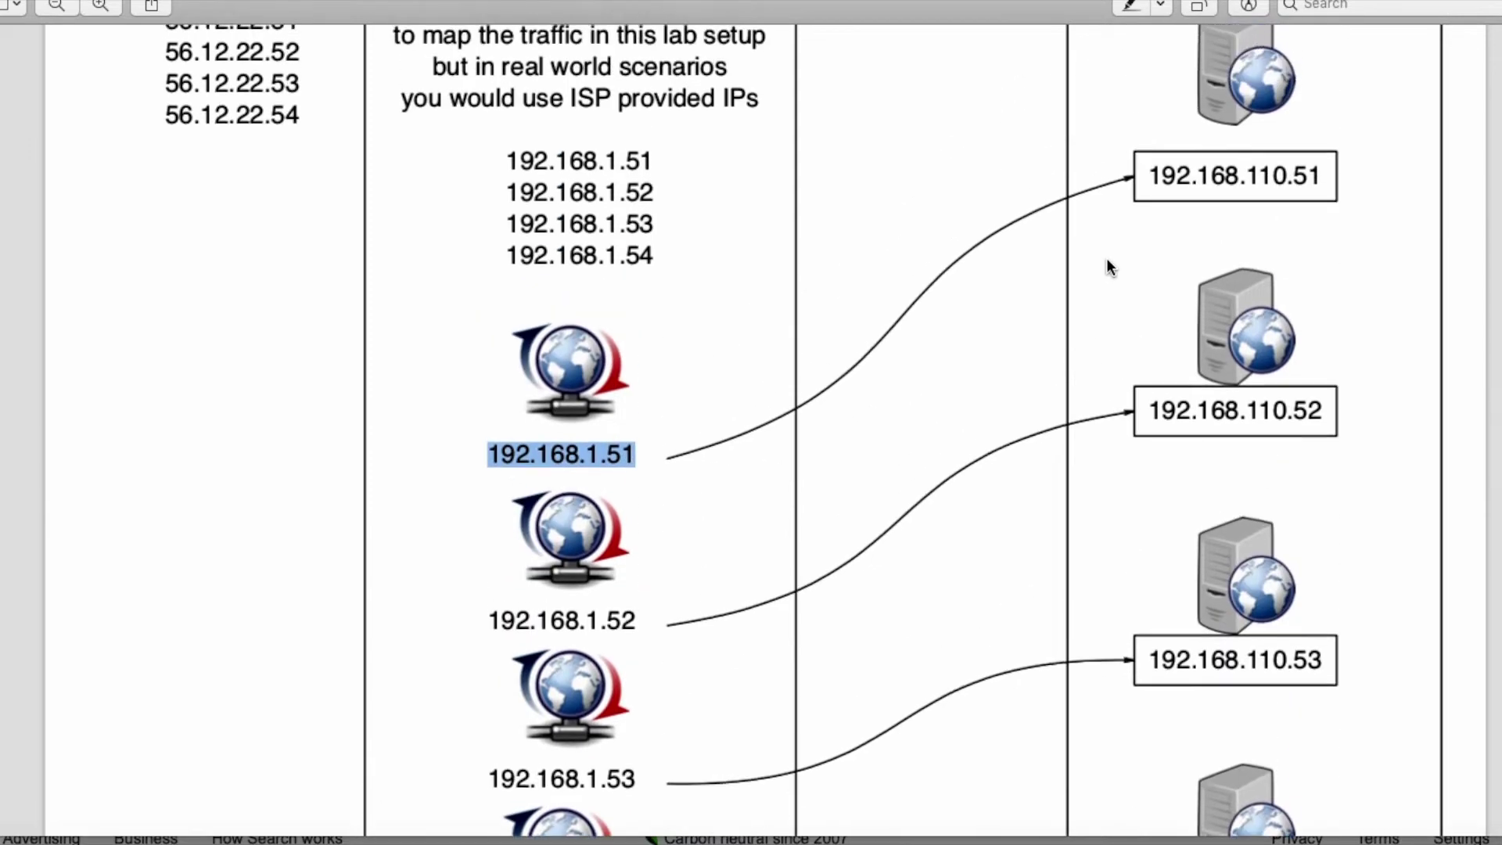
pyautogui.moveTo(1148, 168); pyautogui.dragTo(1334, 180)
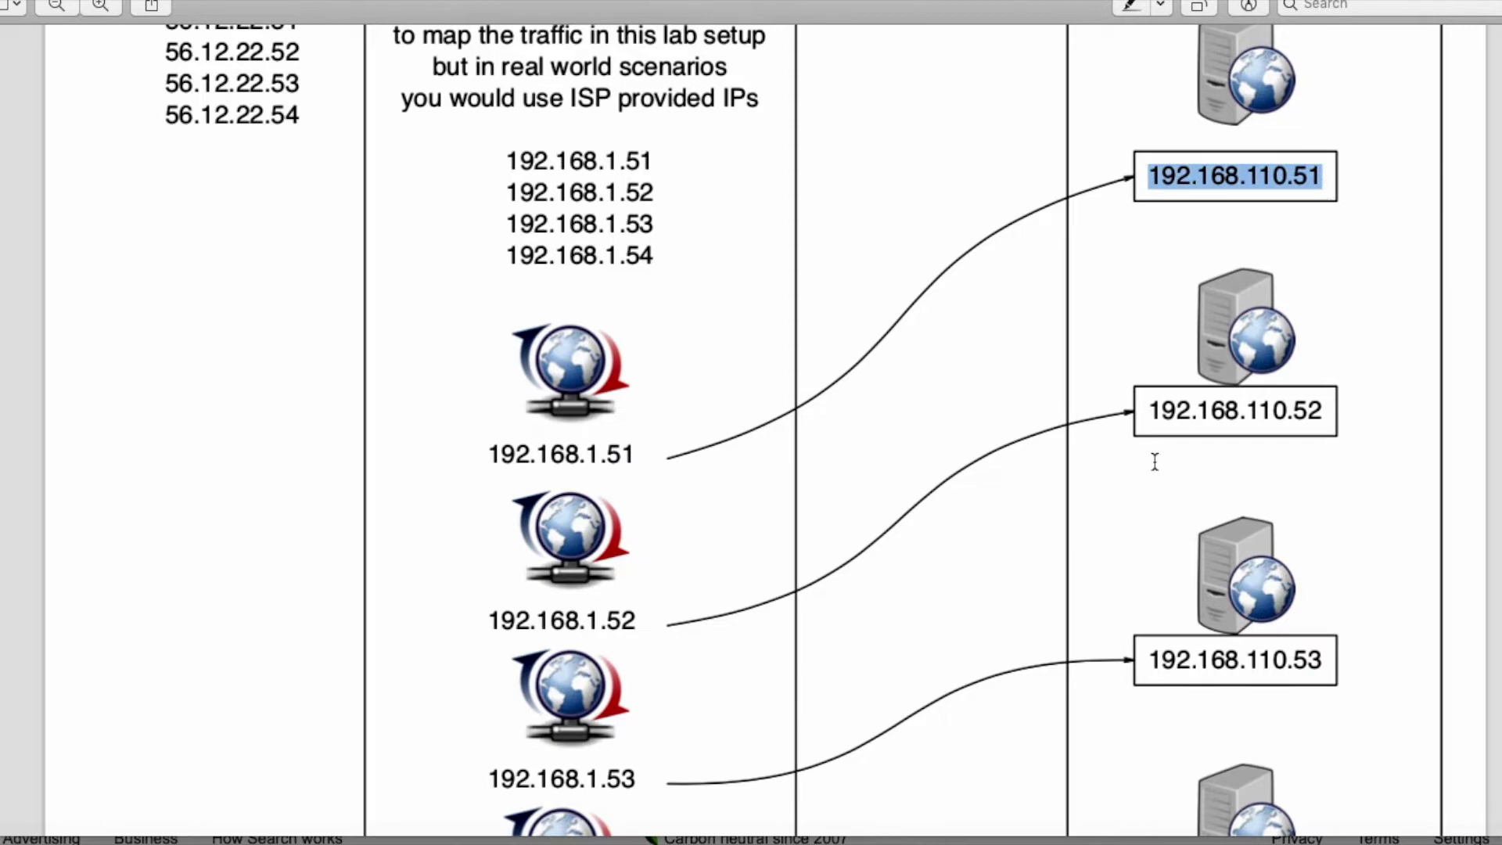
pyautogui.scroll(-6, 1155, 462)
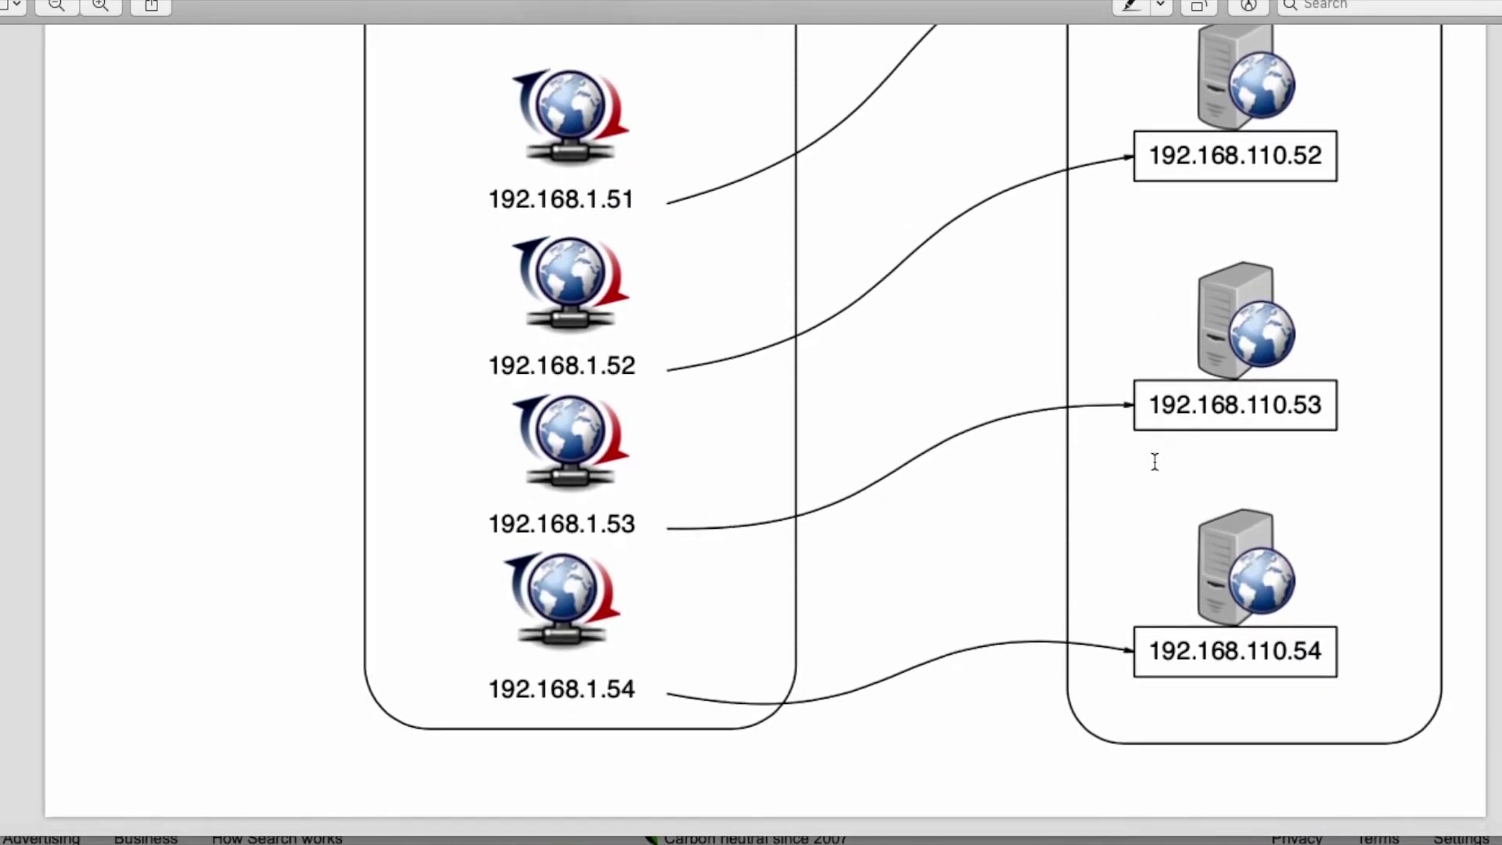
pyautogui.scroll(7, 1155, 462)
pyautogui.scroll(3, 1155, 462)
pyautogui.scroll(-4, 1155, 461)
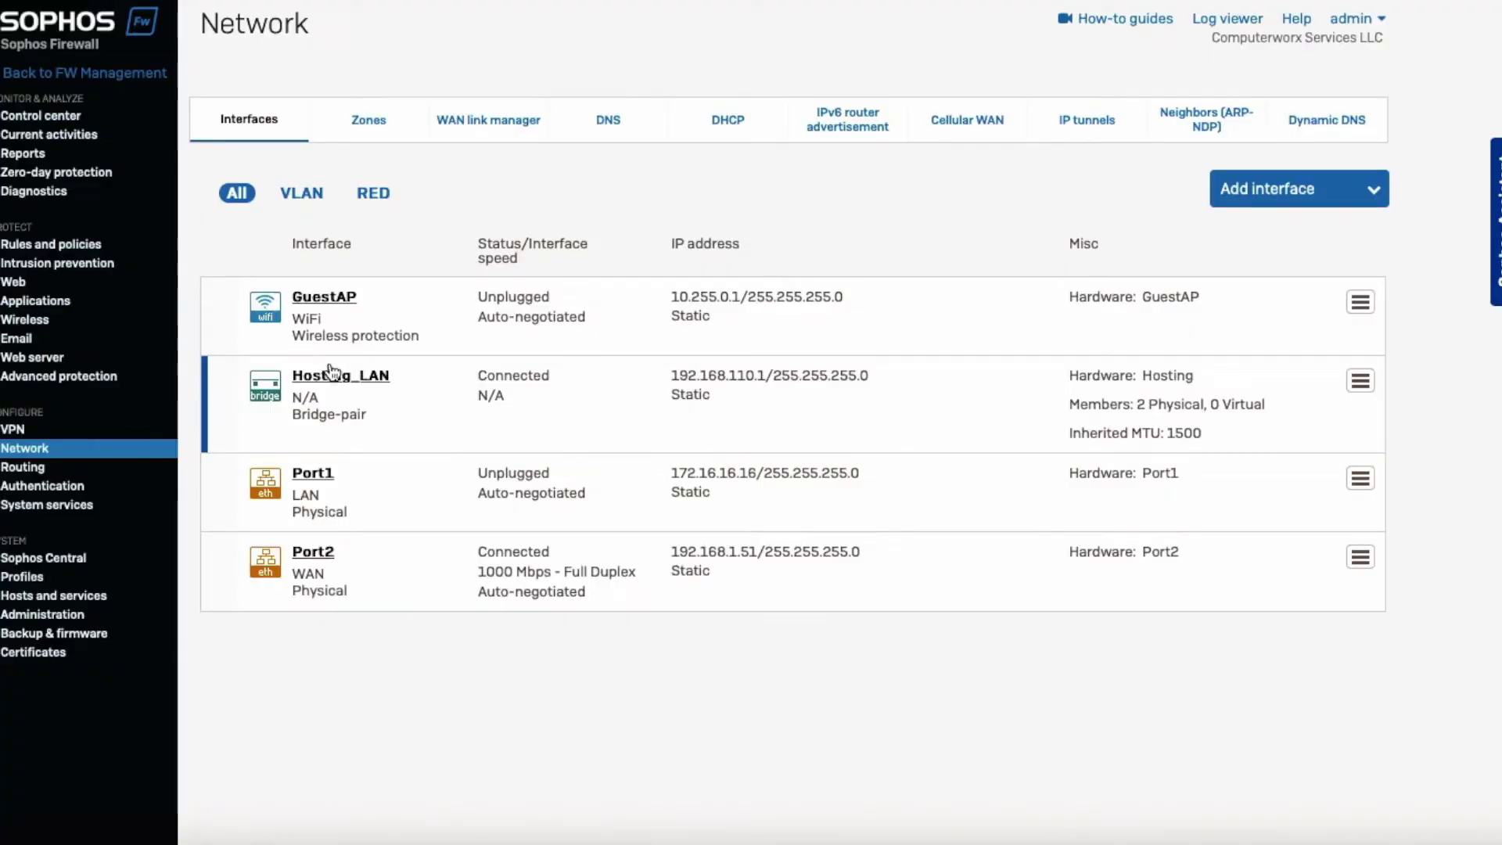
# - Open the DNS settings and review static IPv4 DNS servers 8.8.8.8 and 127.0.0.1
pyautogui.click(33, 466)
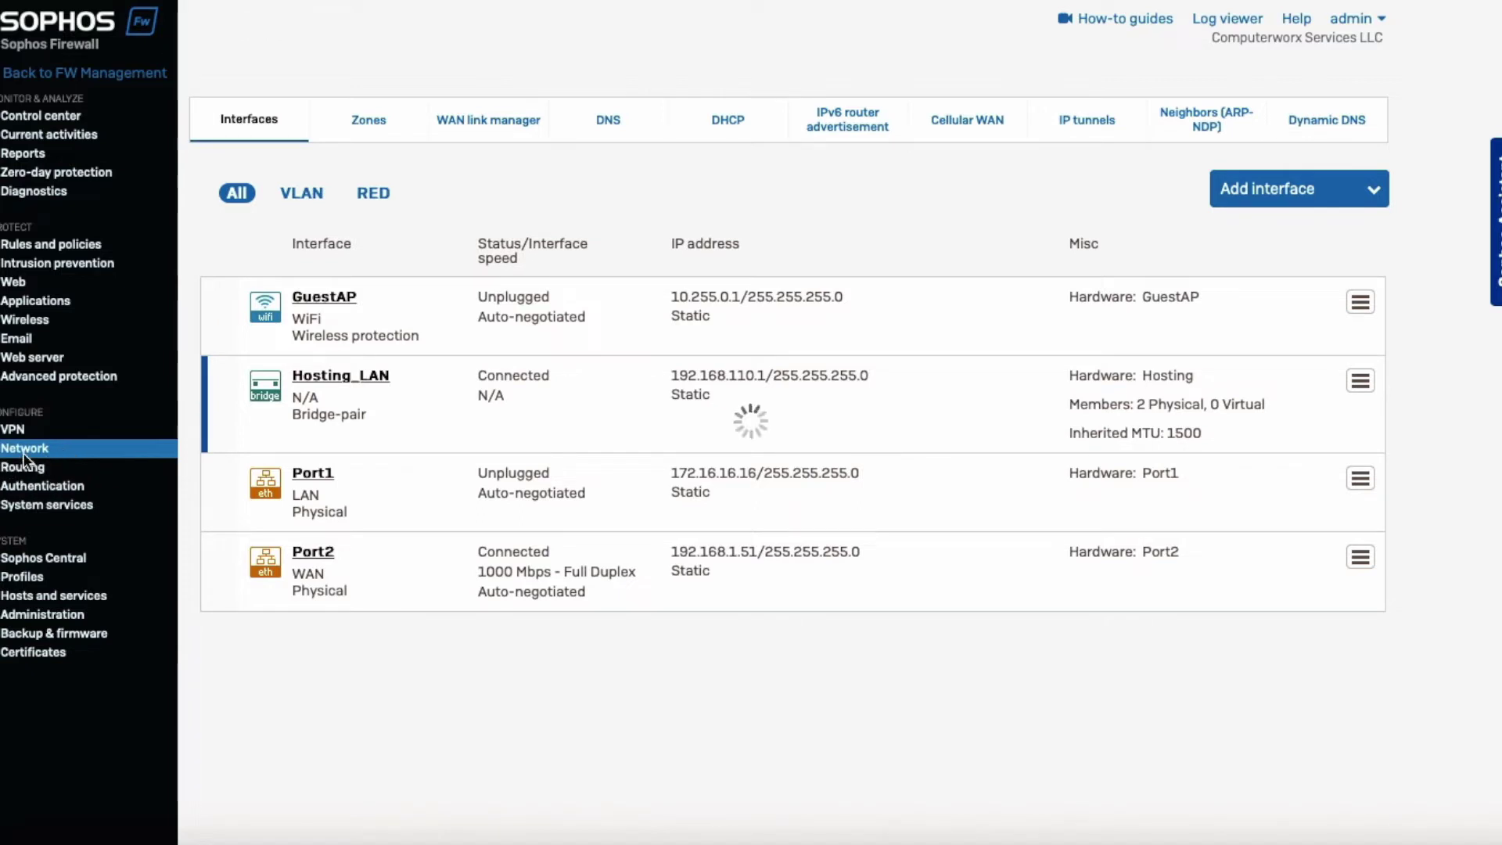
pyautogui.click(608, 124)
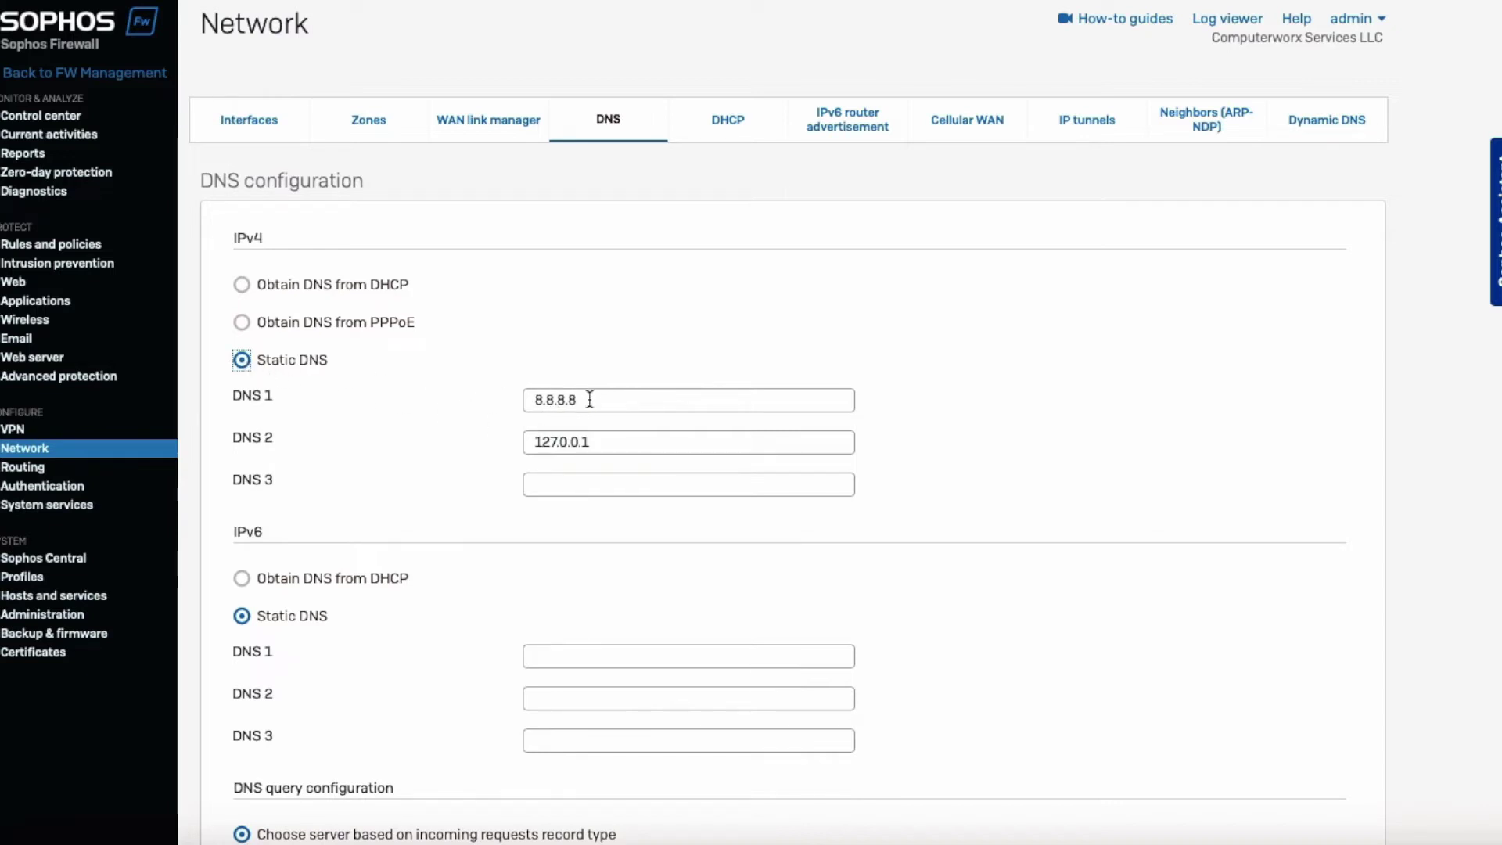
pyautogui.scroll(-10, 523, 430)
pyautogui.scroll(1, 523, 430)
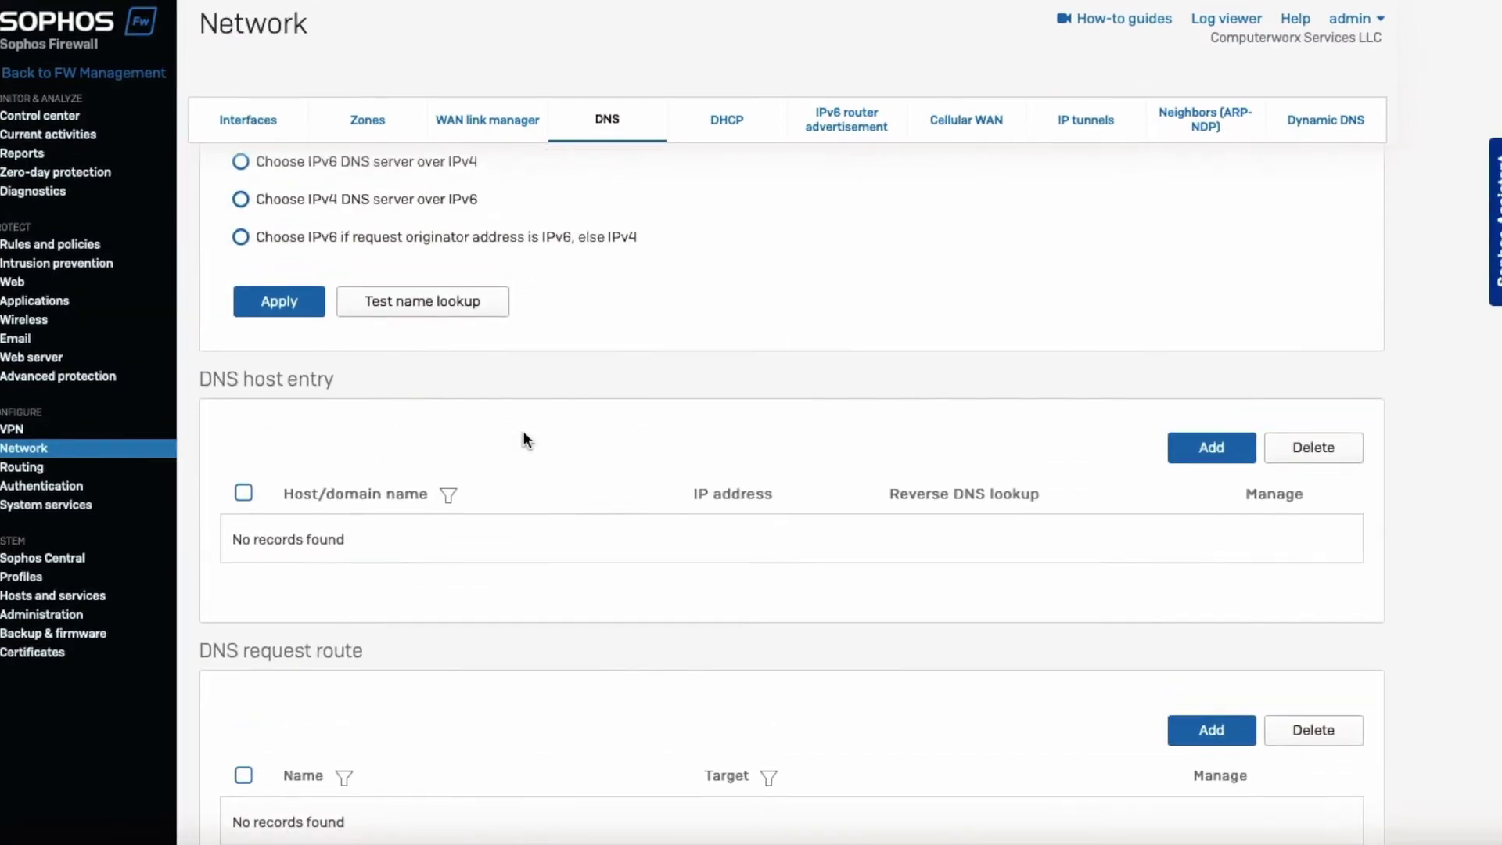
pyautogui.scroll(10, 269, 316)
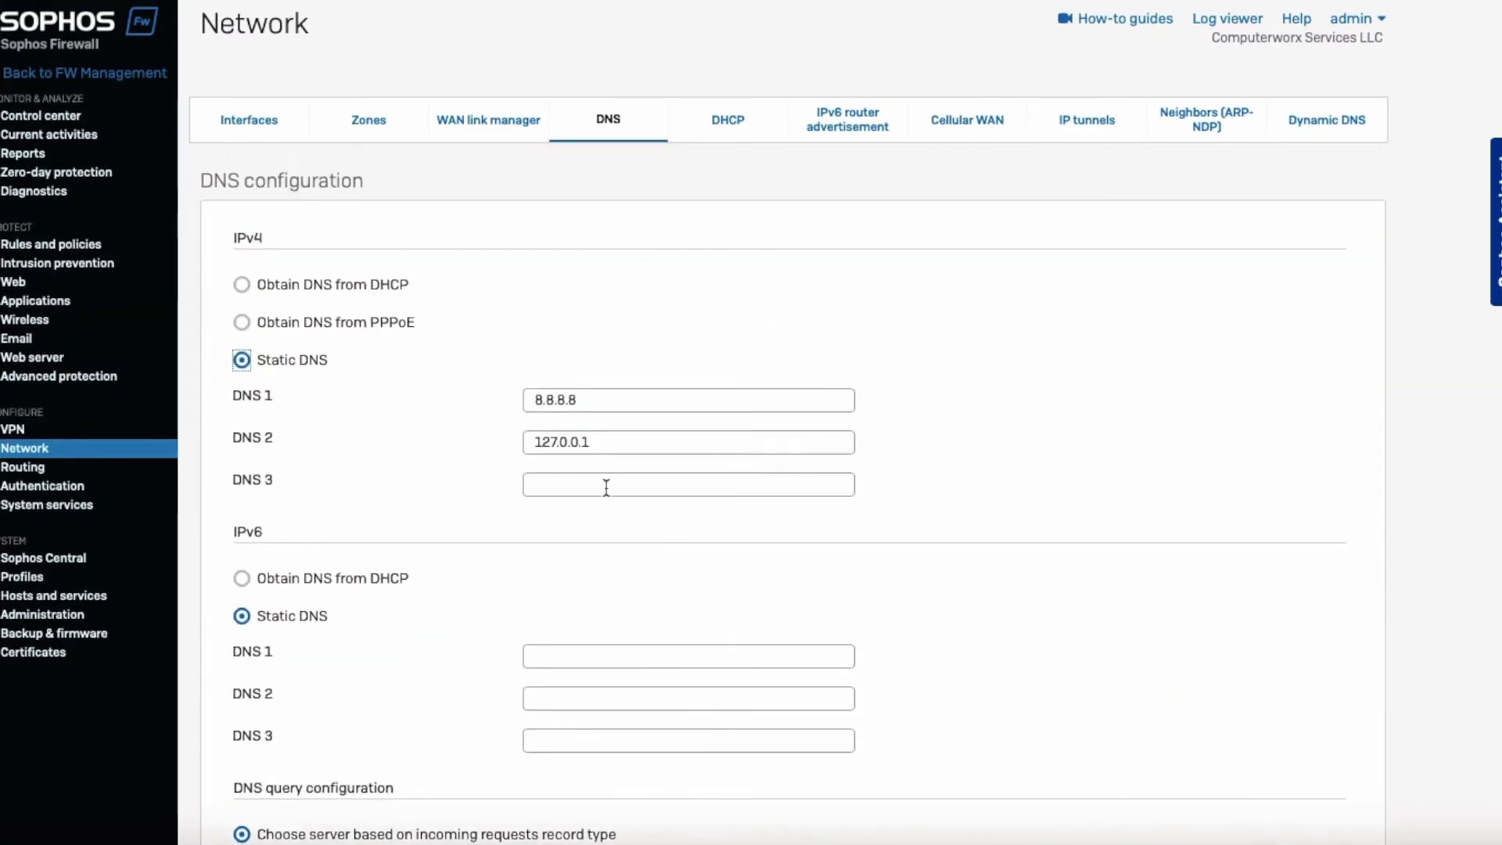
pyautogui.moveTo(590, 397); pyautogui.dragTo(520, 396)
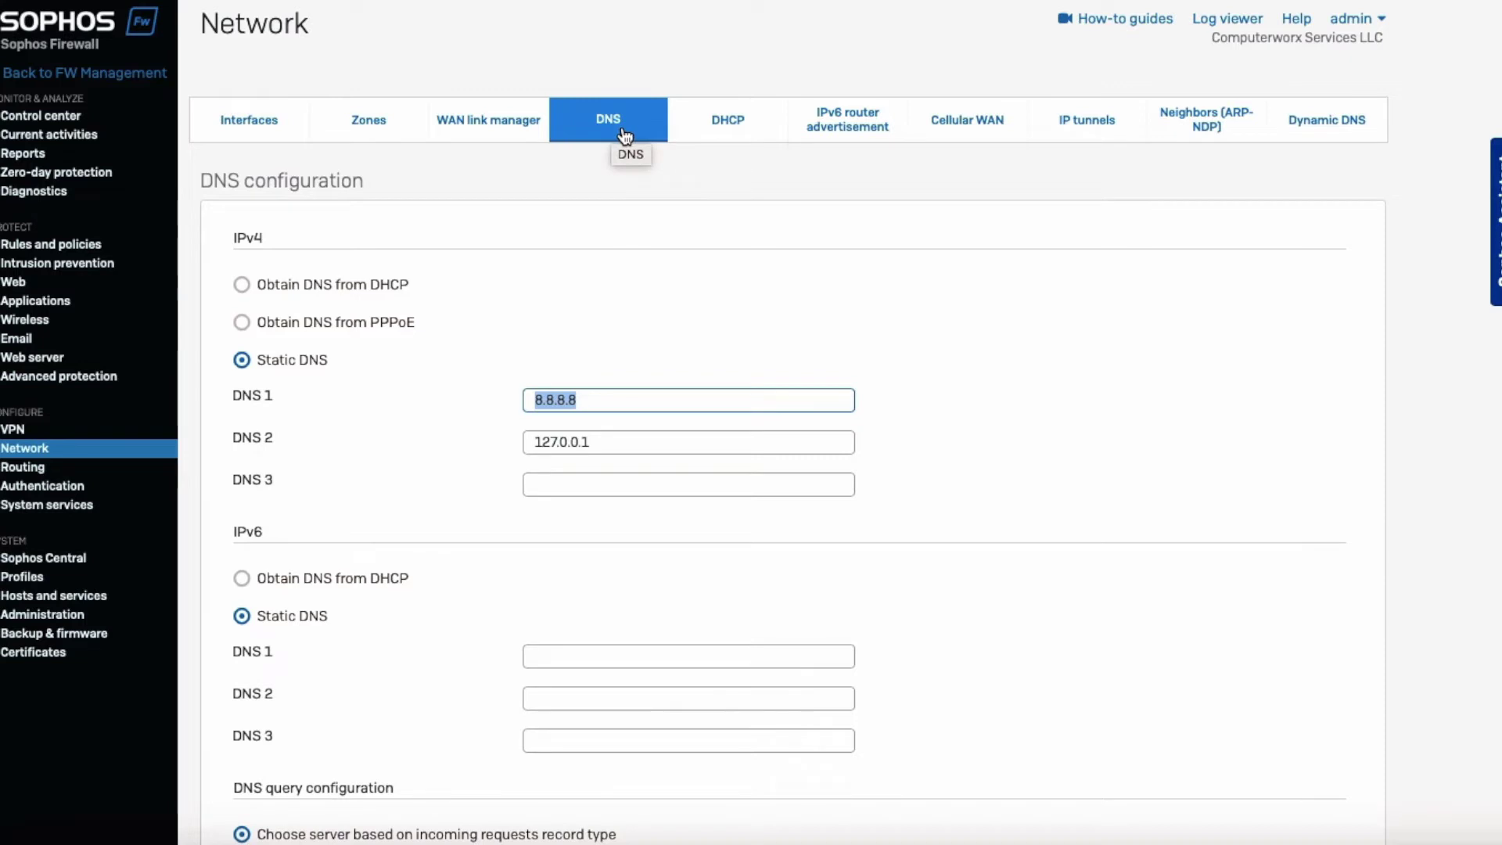
# - Return to the Interfaces list and bring up Port2's options, noting its Static IP assignment
pyautogui.click(286, 131)
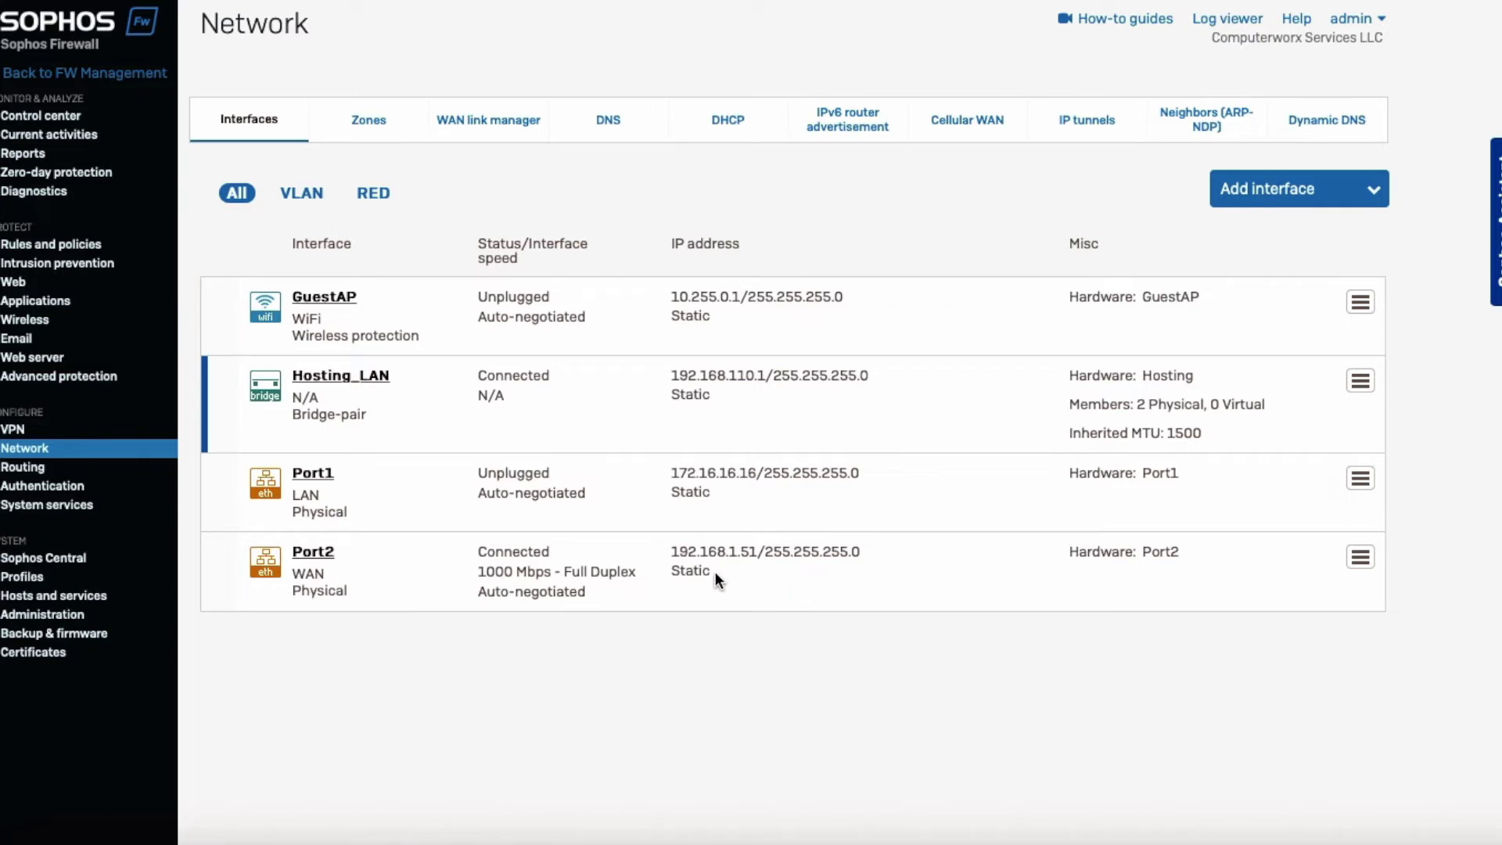
pyautogui.moveTo(672, 571); pyautogui.dragTo(714, 570)
pyautogui.click(1368, 564)
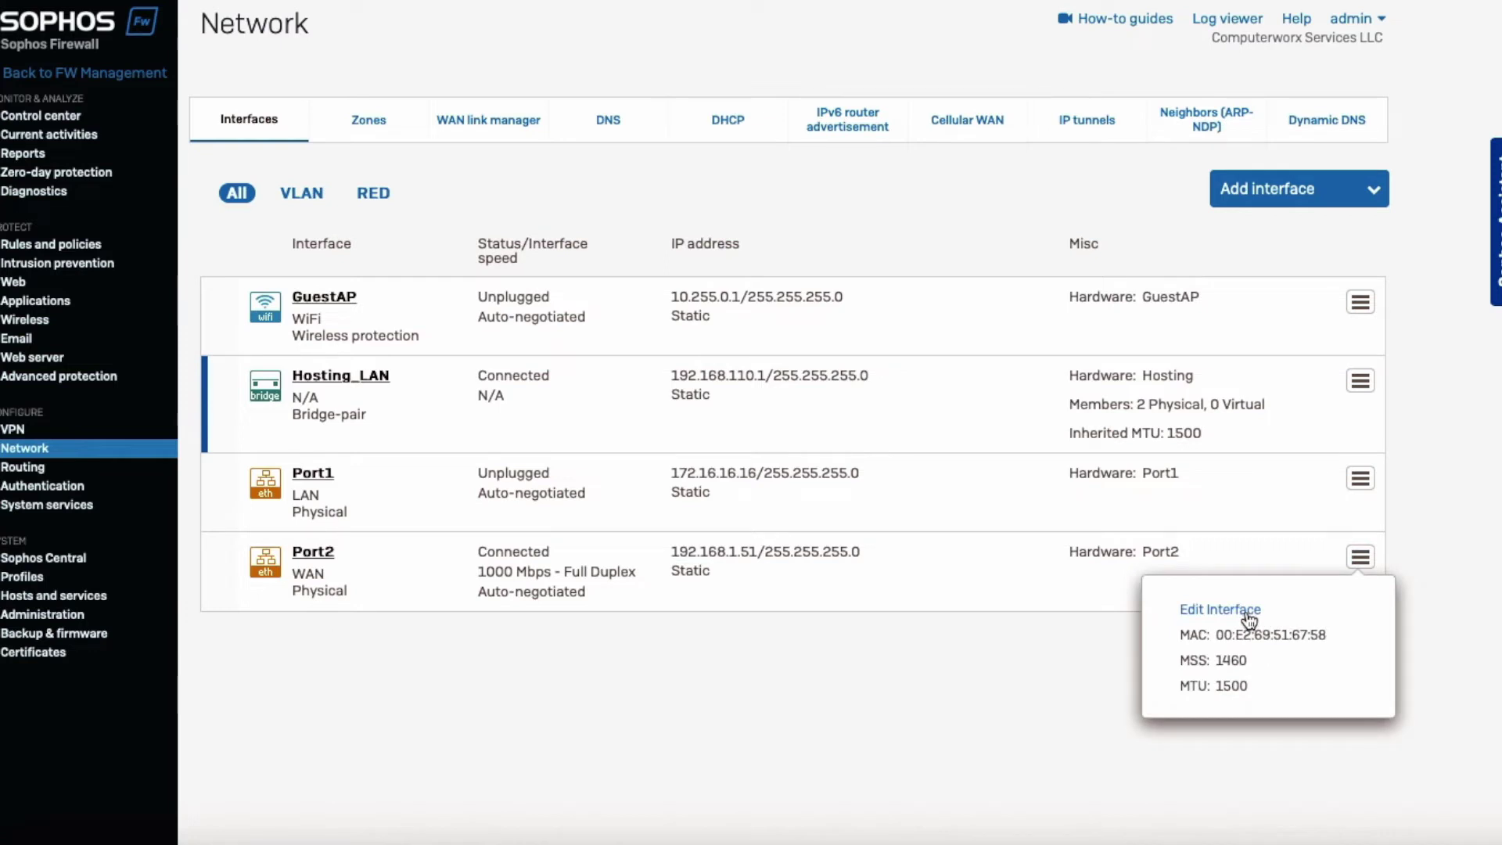
# - Edit Port2, toggle DHCP back to Static, and select its 192.168.1.51 address to compare with the diagram
pyautogui.click(1249, 616)
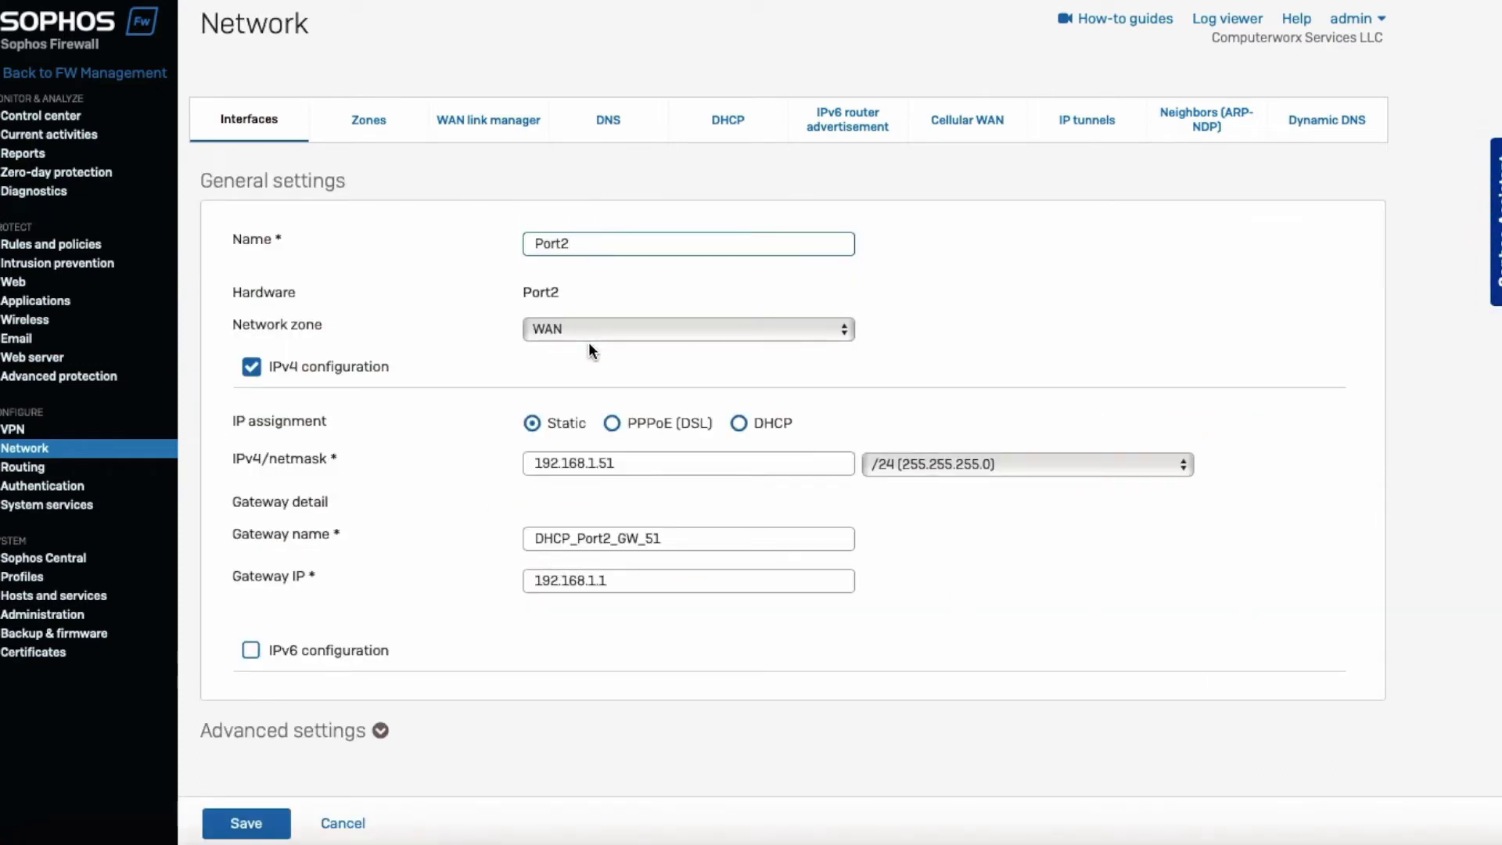
pyautogui.click(736, 423)
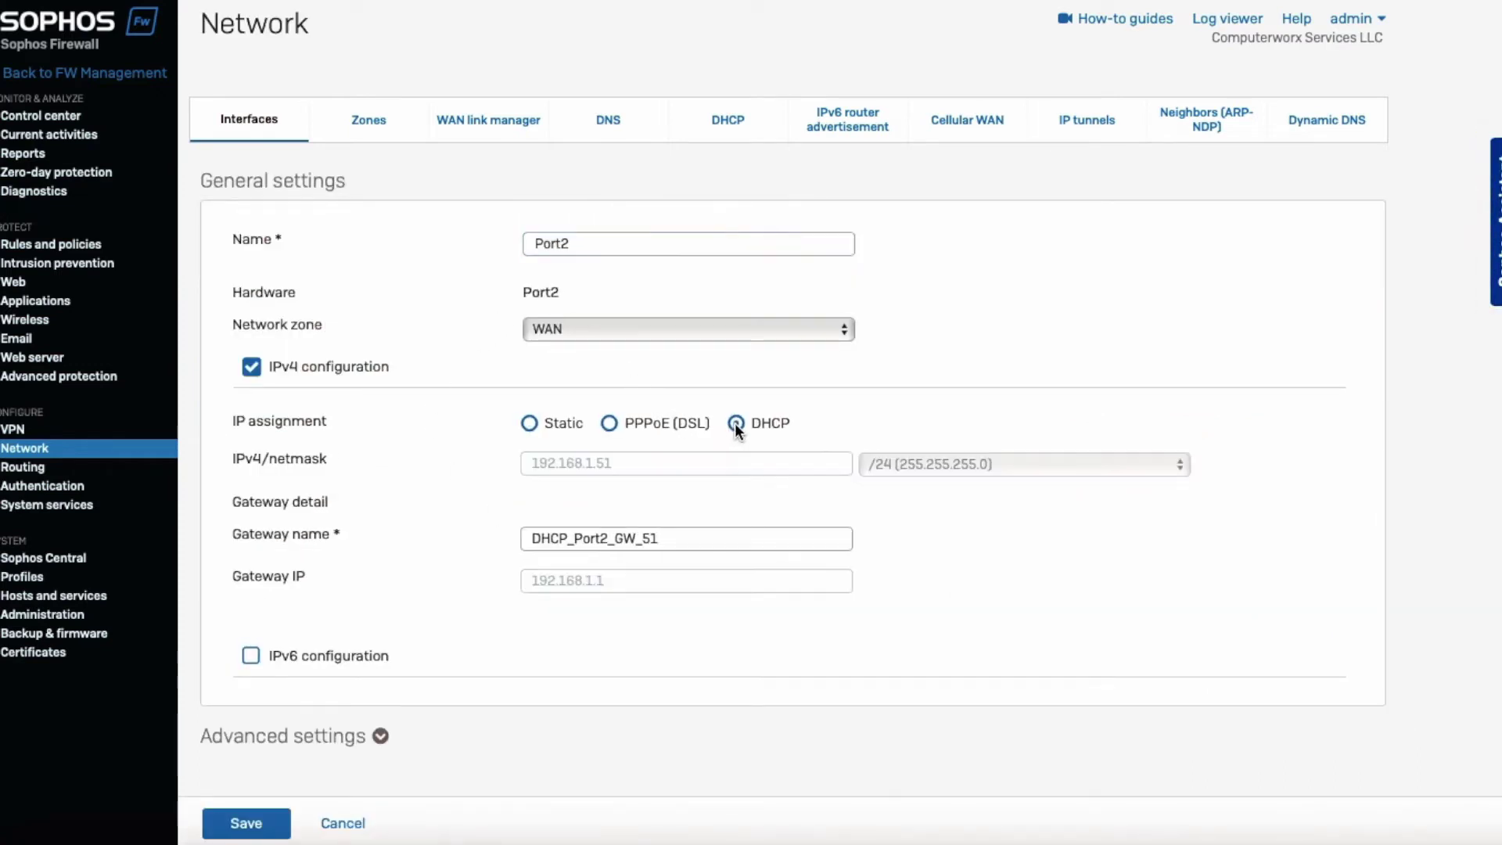
pyautogui.click(530, 426)
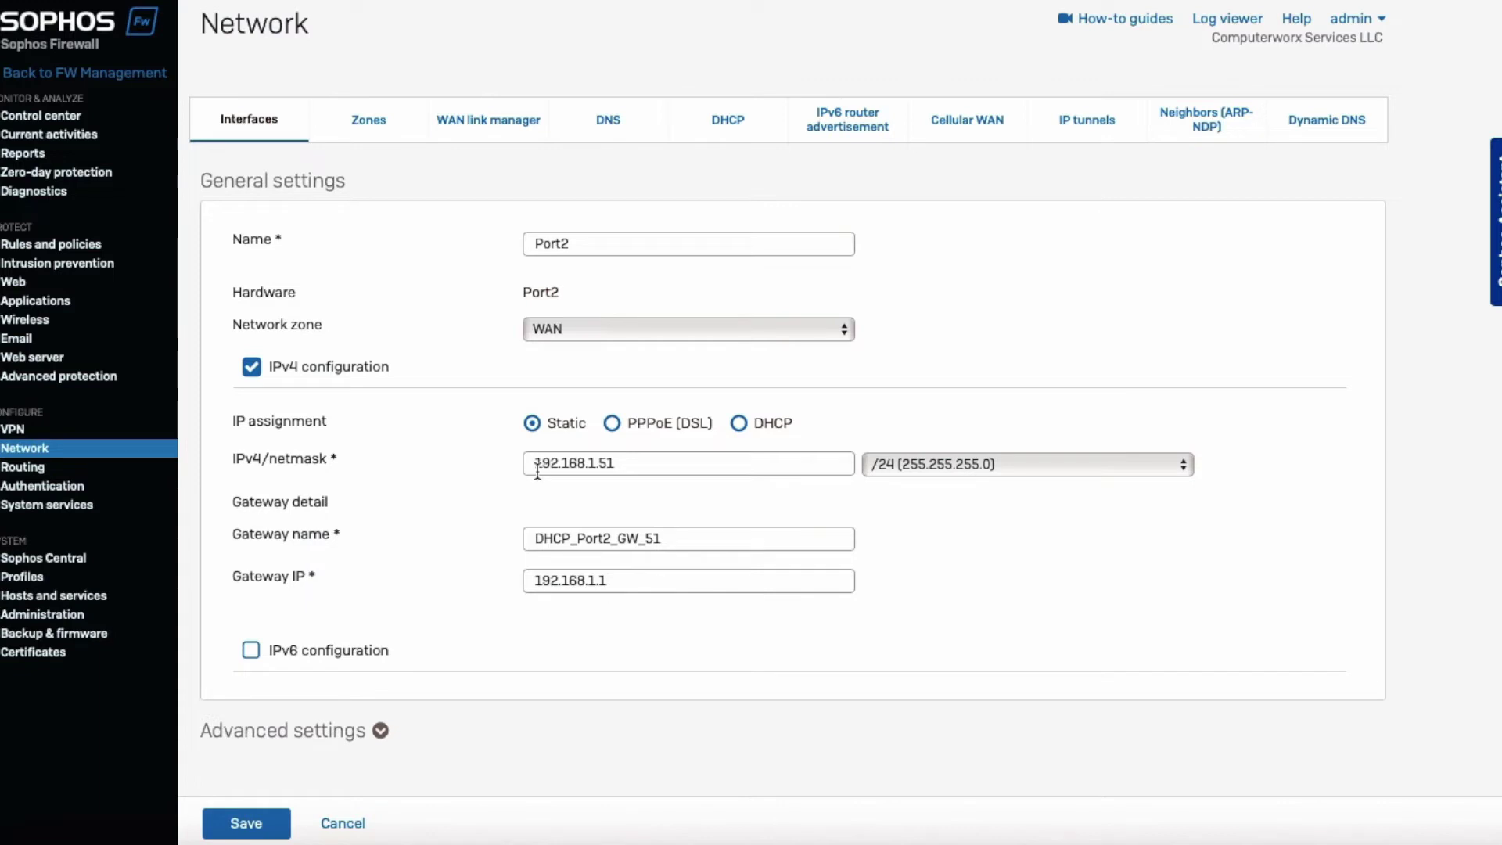
pyautogui.click(537, 463)
pyautogui.moveTo(535, 463); pyautogui.dragTo(633, 460)
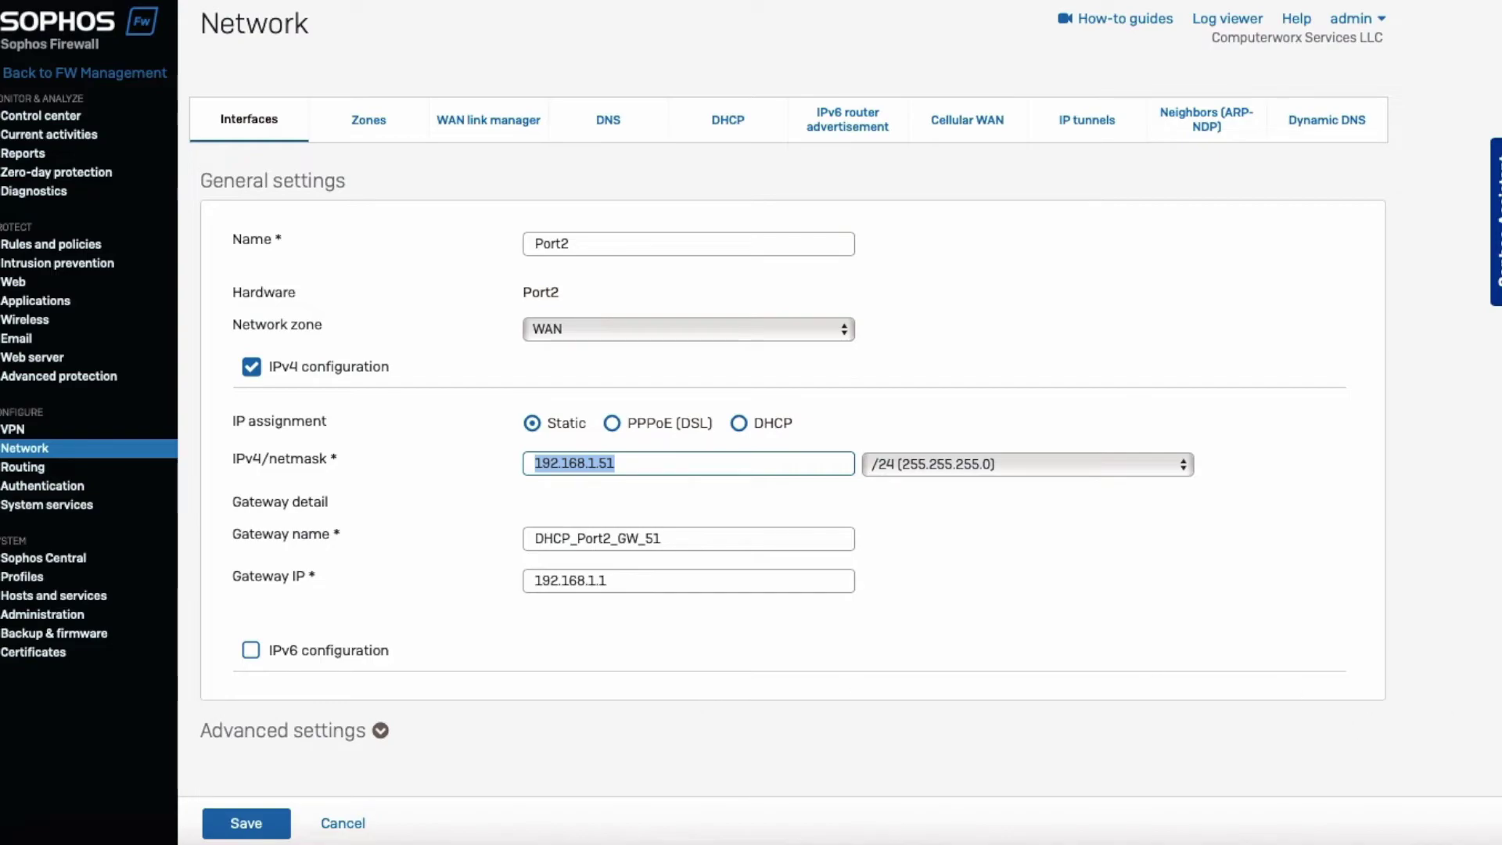
pyautogui.press('super+Tab')
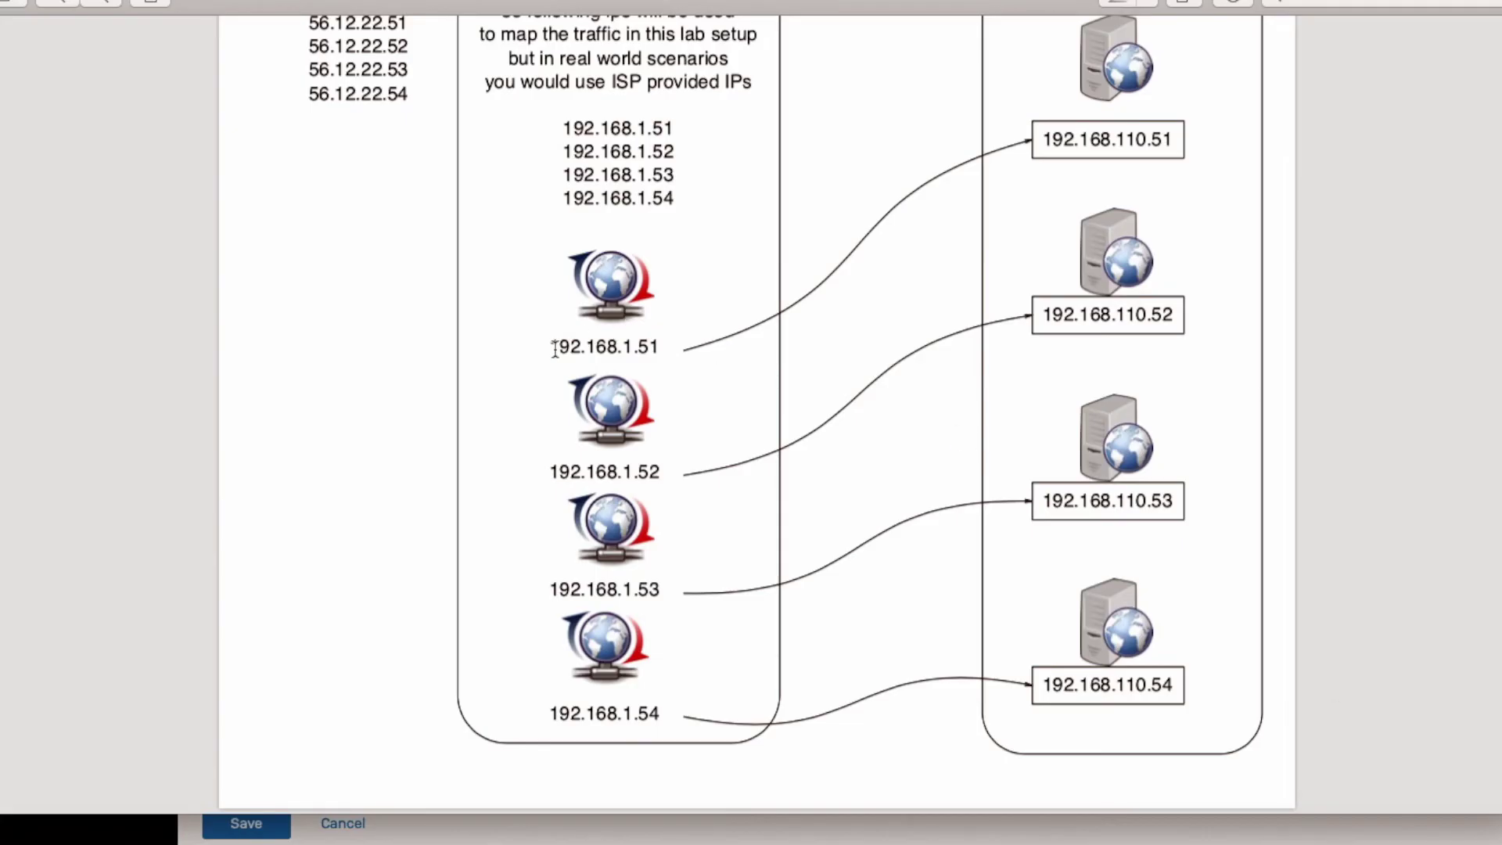
# - Highlight the 192.168.1.51 label in the diagram, then return to Port2's settings
pyautogui.moveTo(560, 346); pyautogui.dragTo(657, 341)
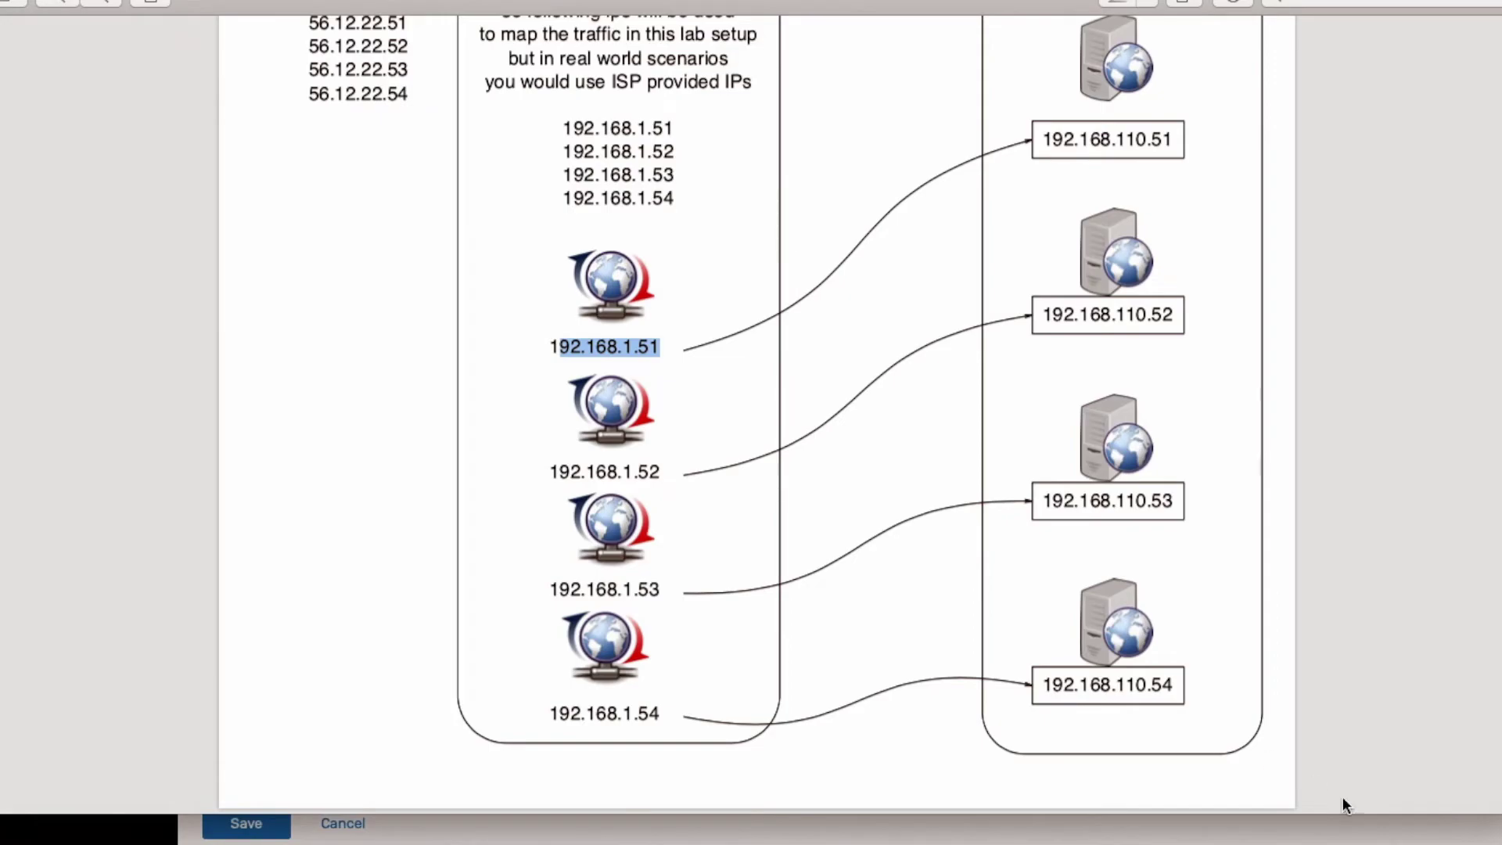
pyautogui.click(1446, 829)
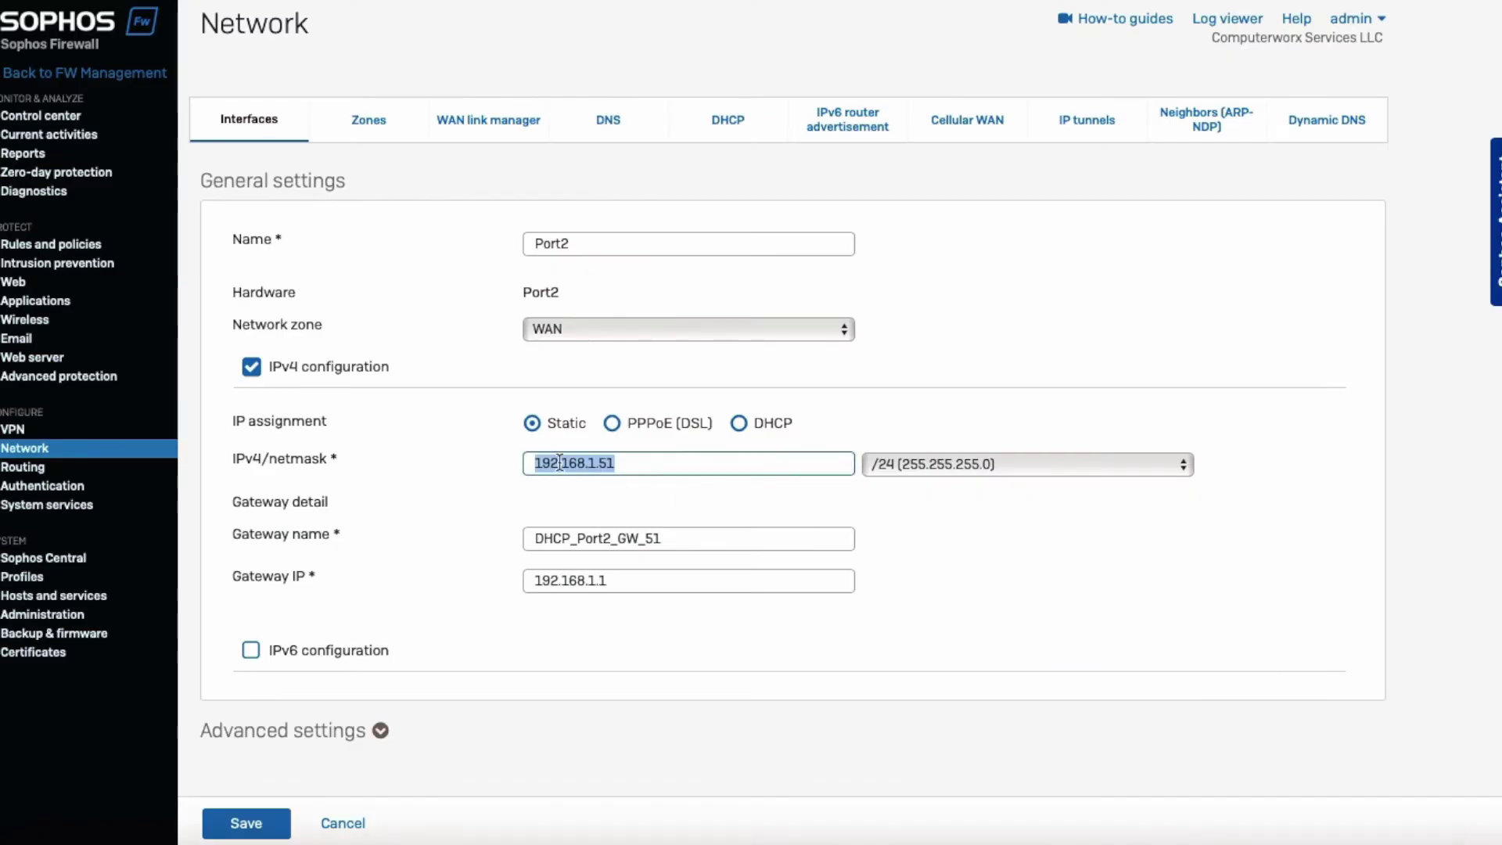
pyautogui.moveTo(622, 464); pyautogui.dragTo(505, 466)
pyautogui.doubleClick(677, 540)
pyautogui.click(677, 540)
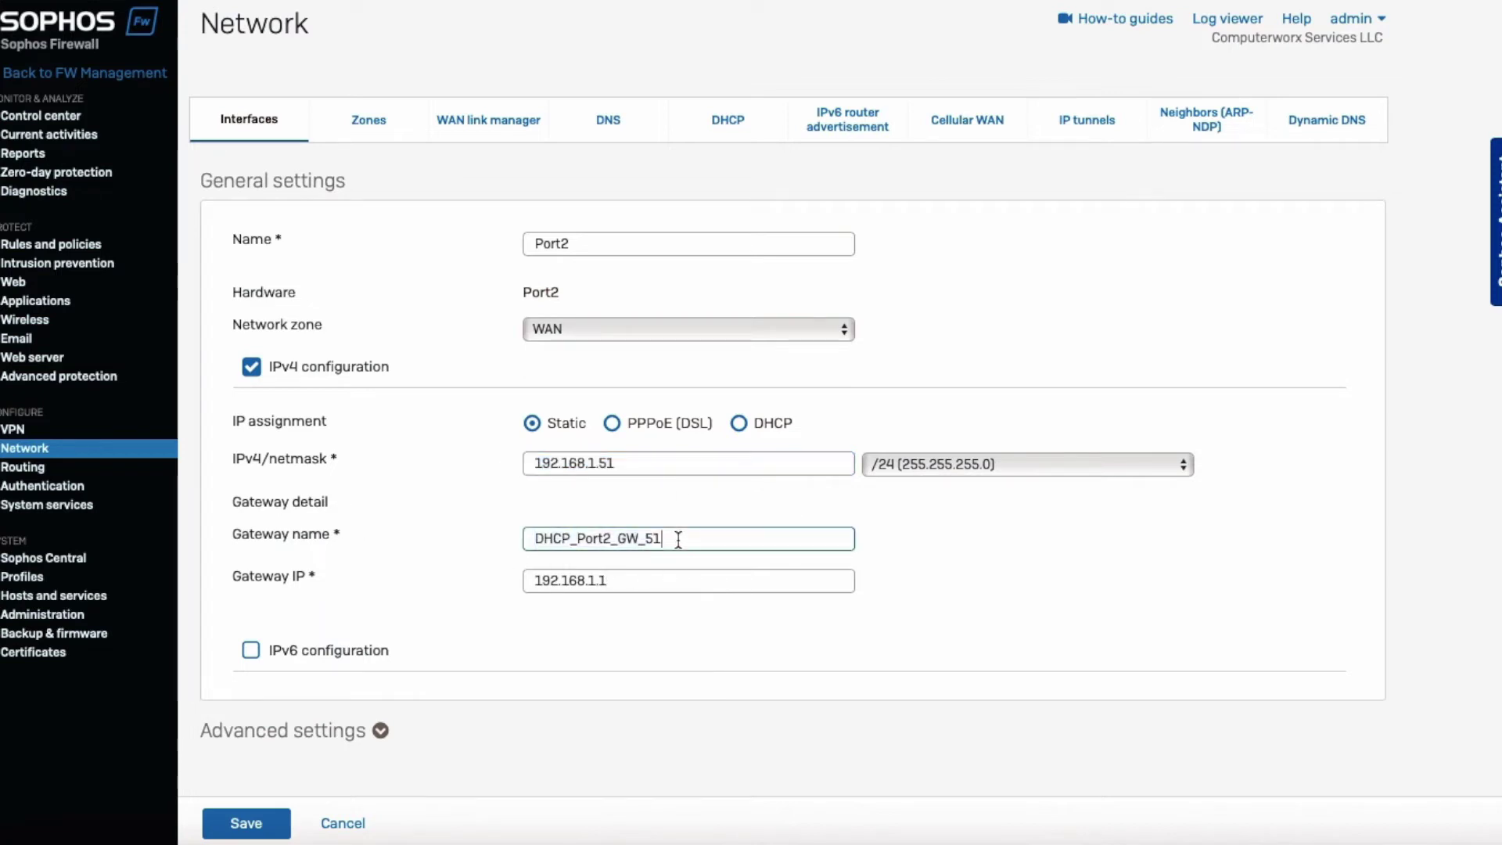
pyautogui.moveTo(663, 539); pyautogui.dragTo(646, 540)
pyautogui.click(1321, 131)
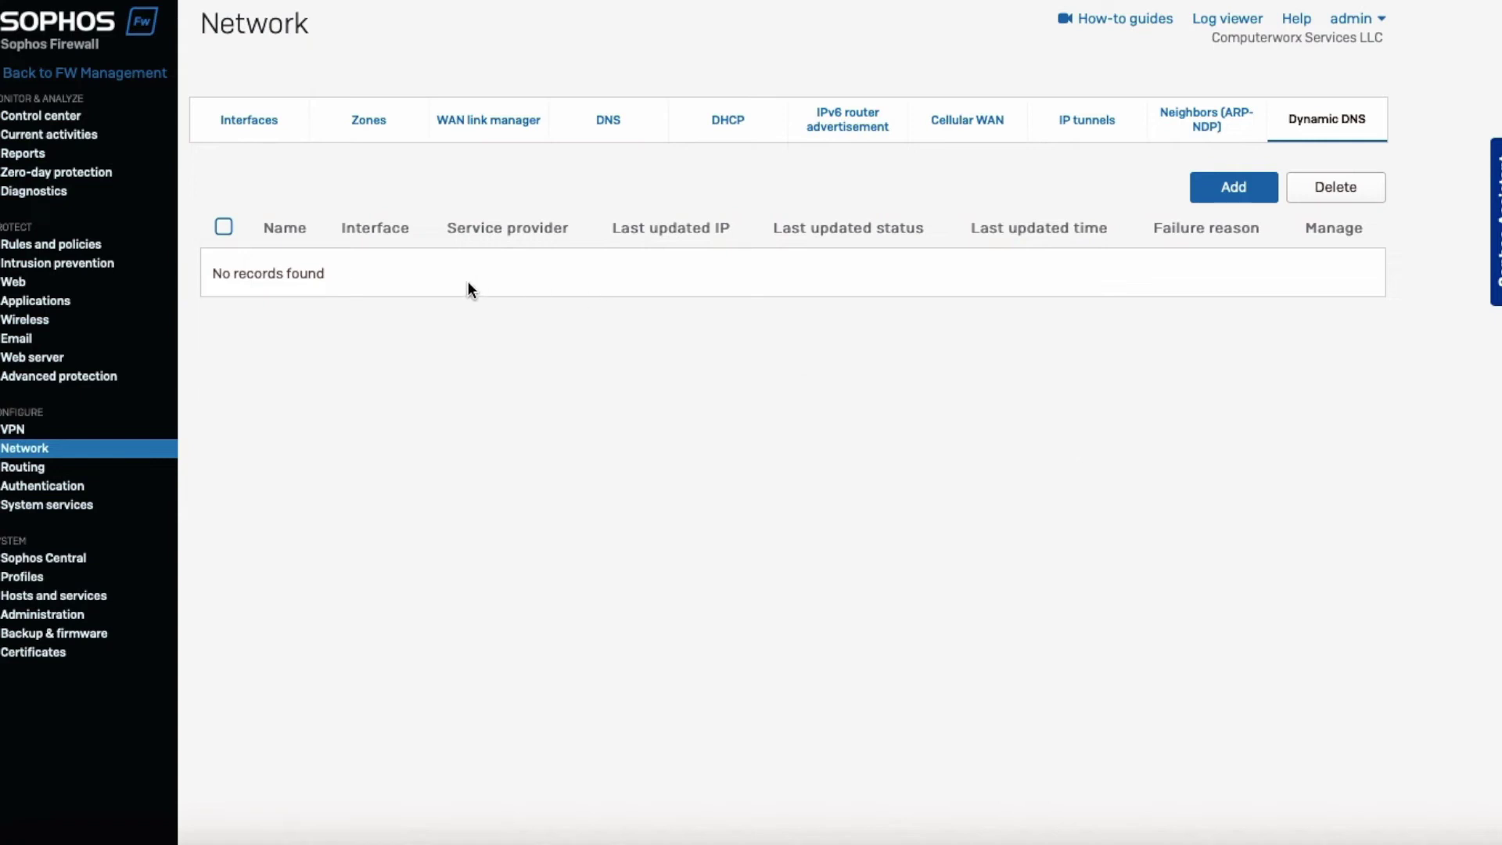
# - Start a Dynamic DNS entry, view the provider list without choosing, then go back to Interfaces
pyautogui.click(1214, 190)
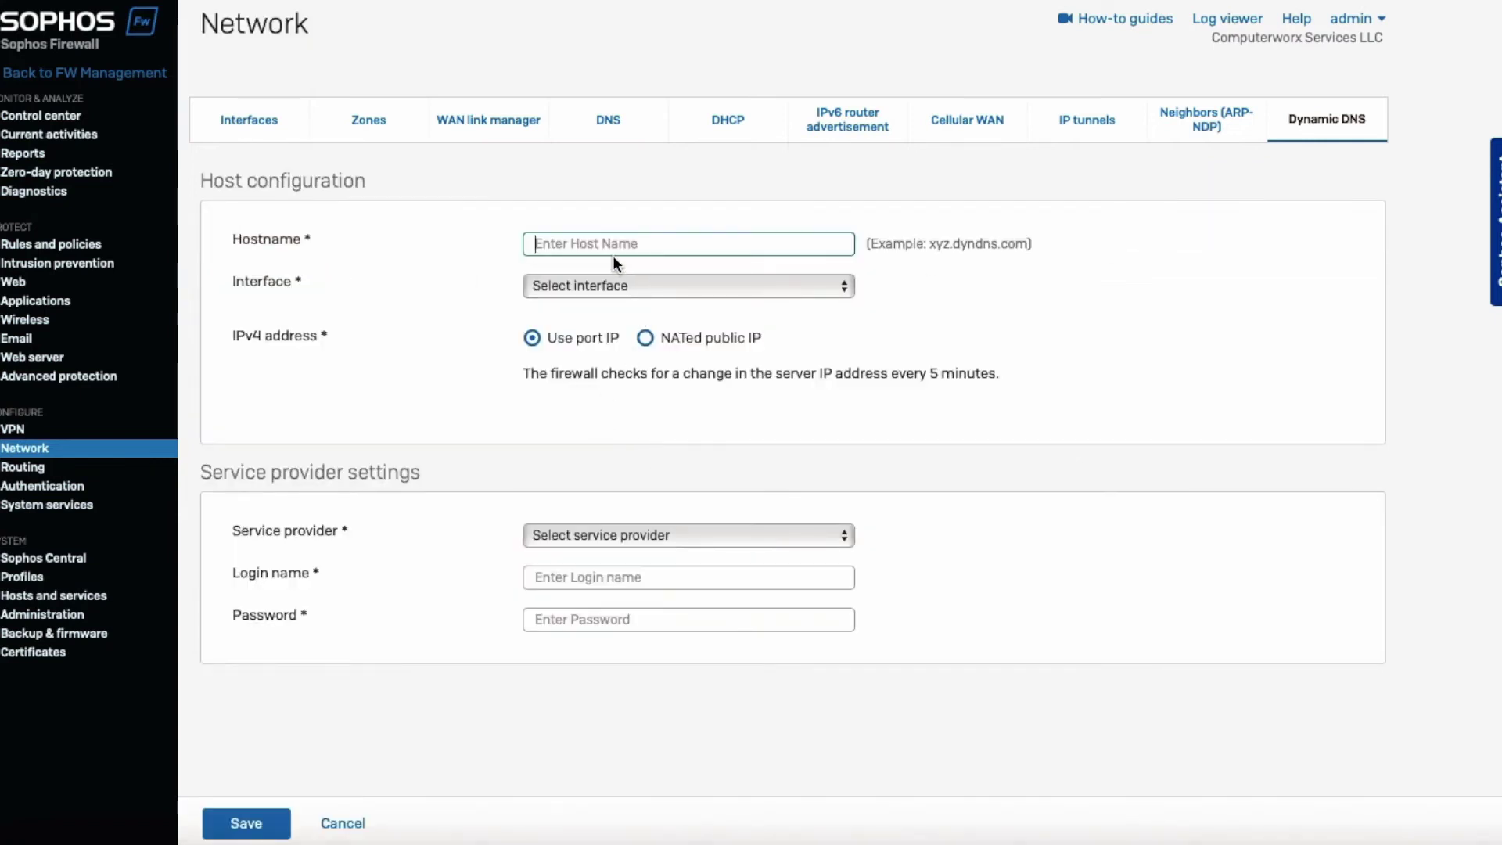
pyautogui.click(643, 540)
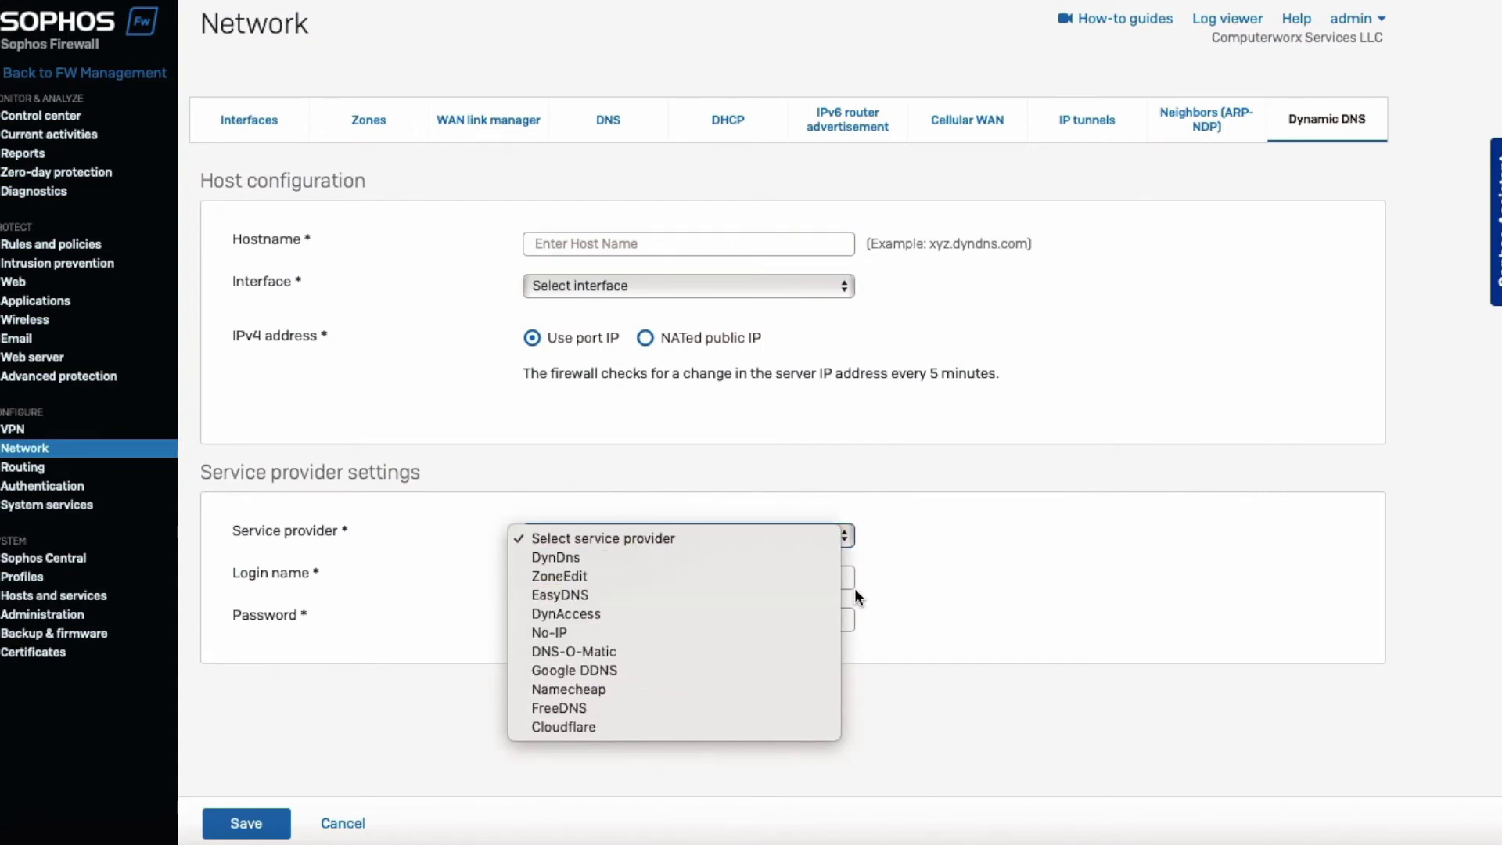
pyautogui.click(1093, 552)
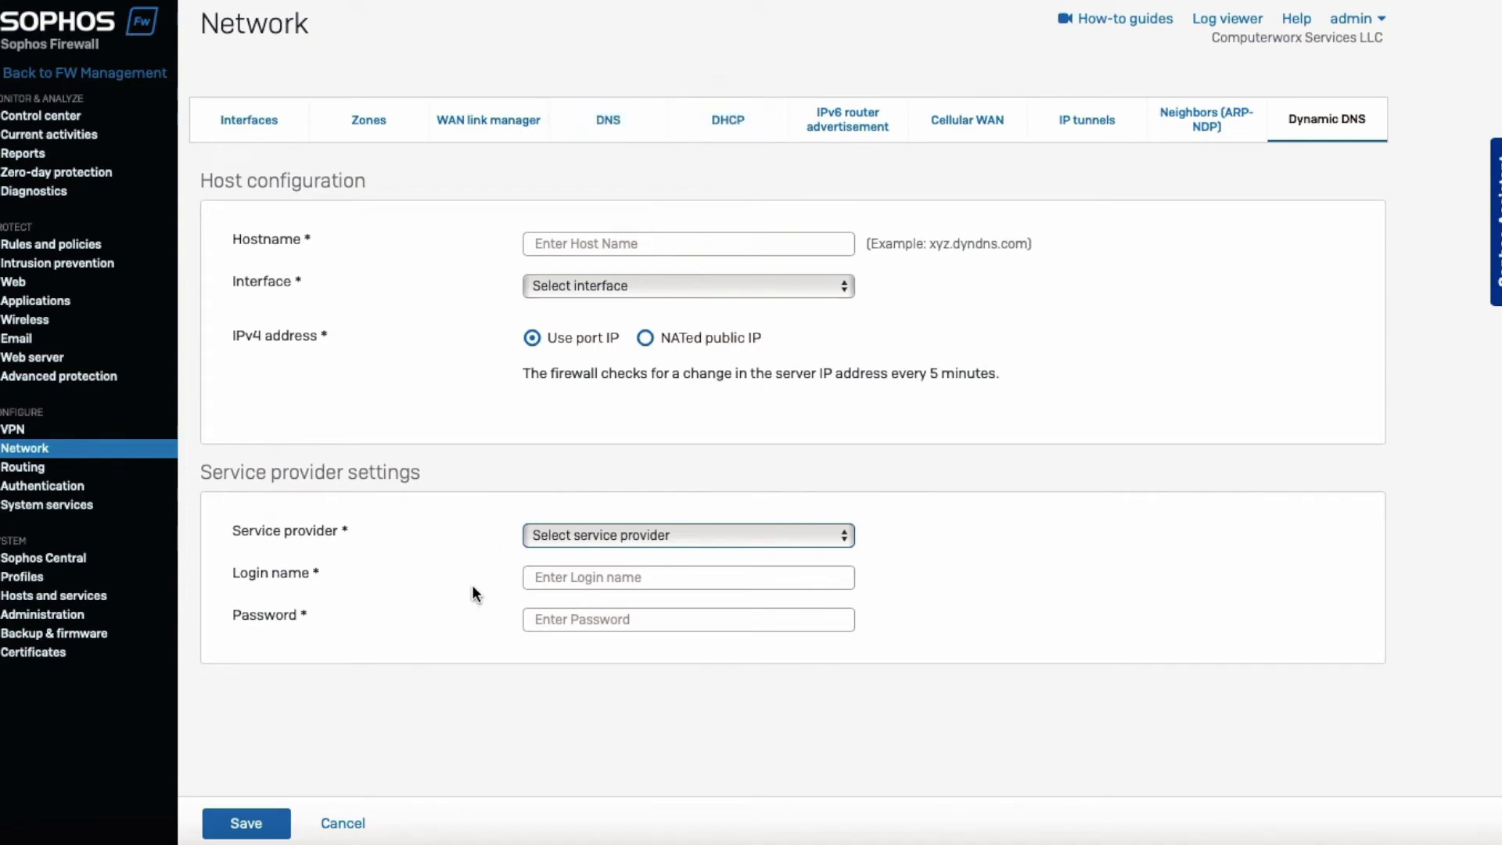
pyautogui.click(346, 823)
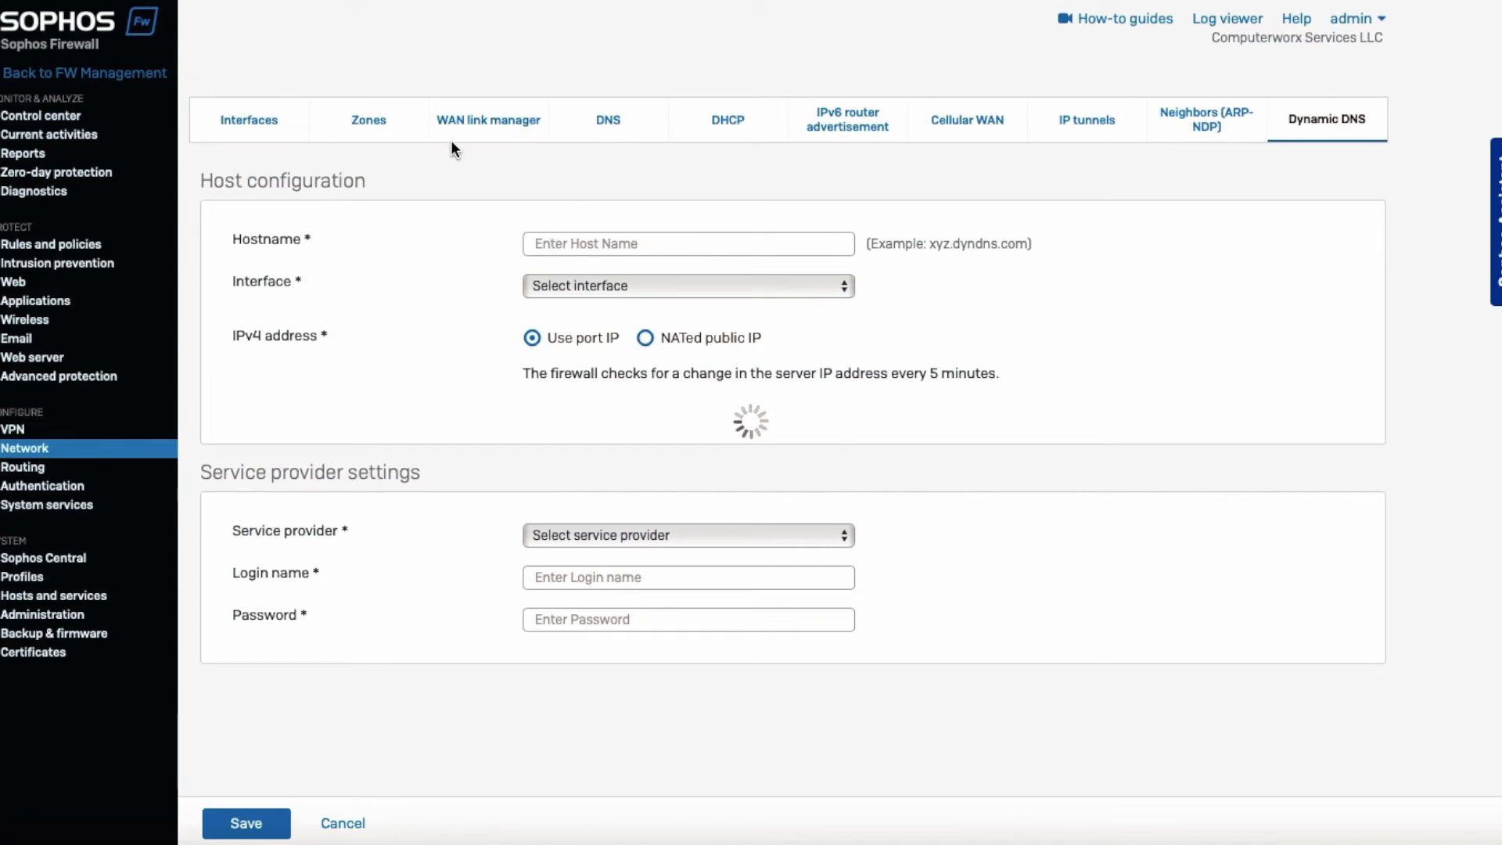
pyautogui.click(248, 125)
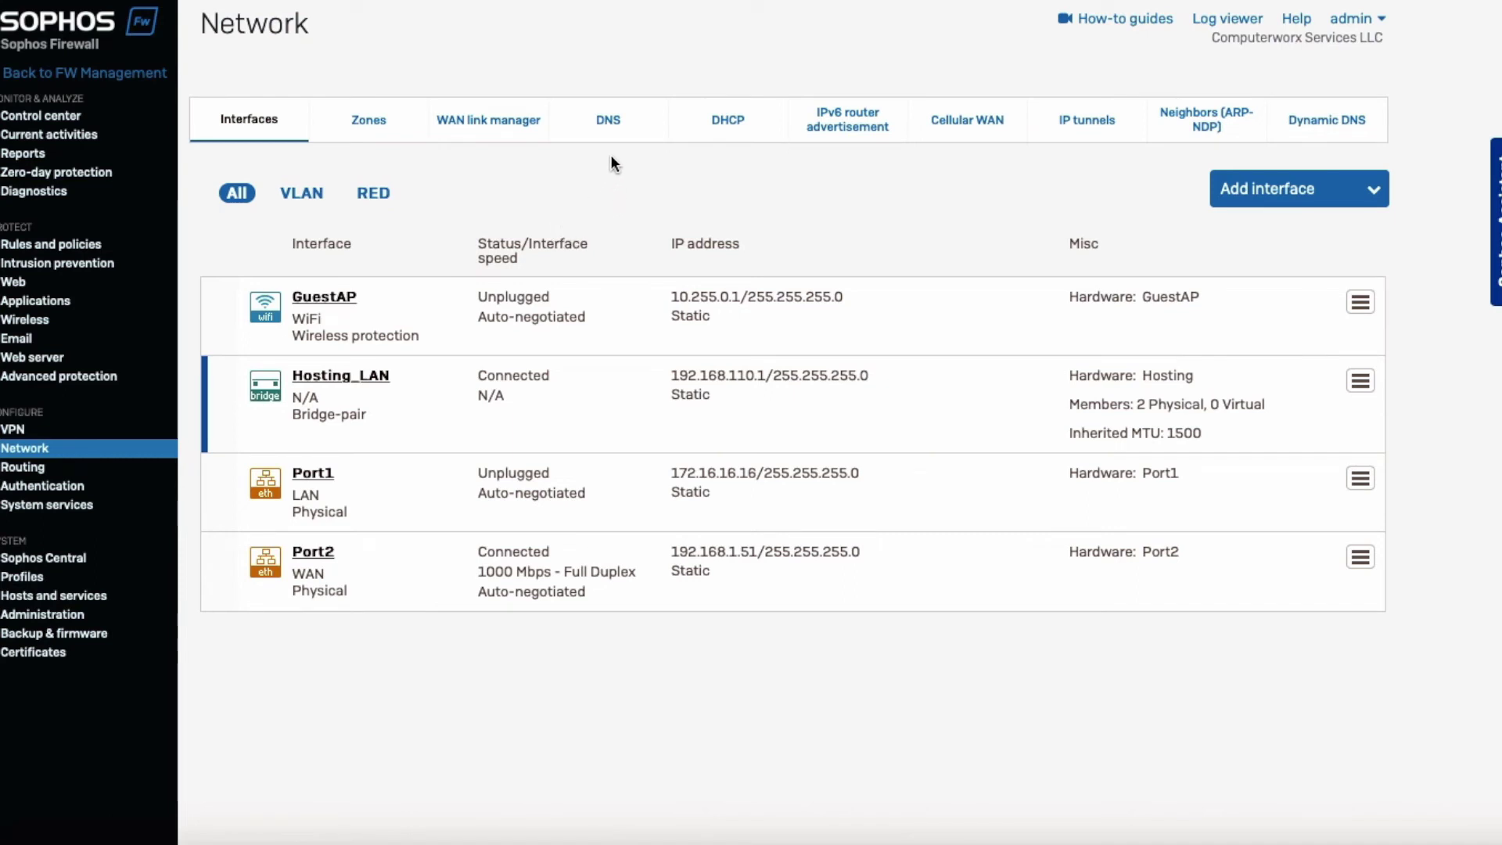
# - Glance at the DNS configuration, then go back to the network interface list
pyautogui.click(612, 135)
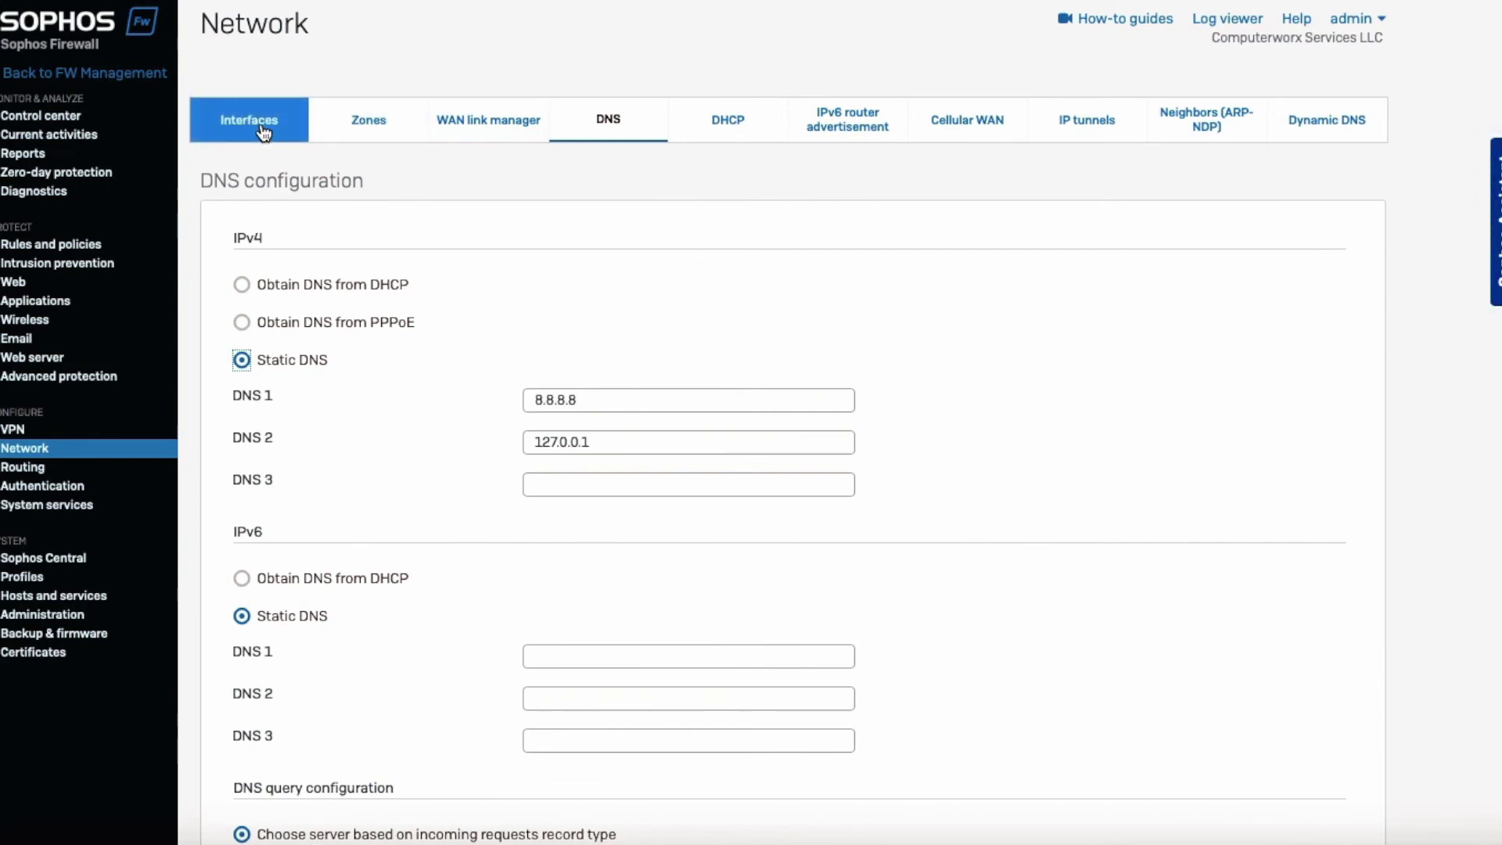
pyautogui.click(264, 131)
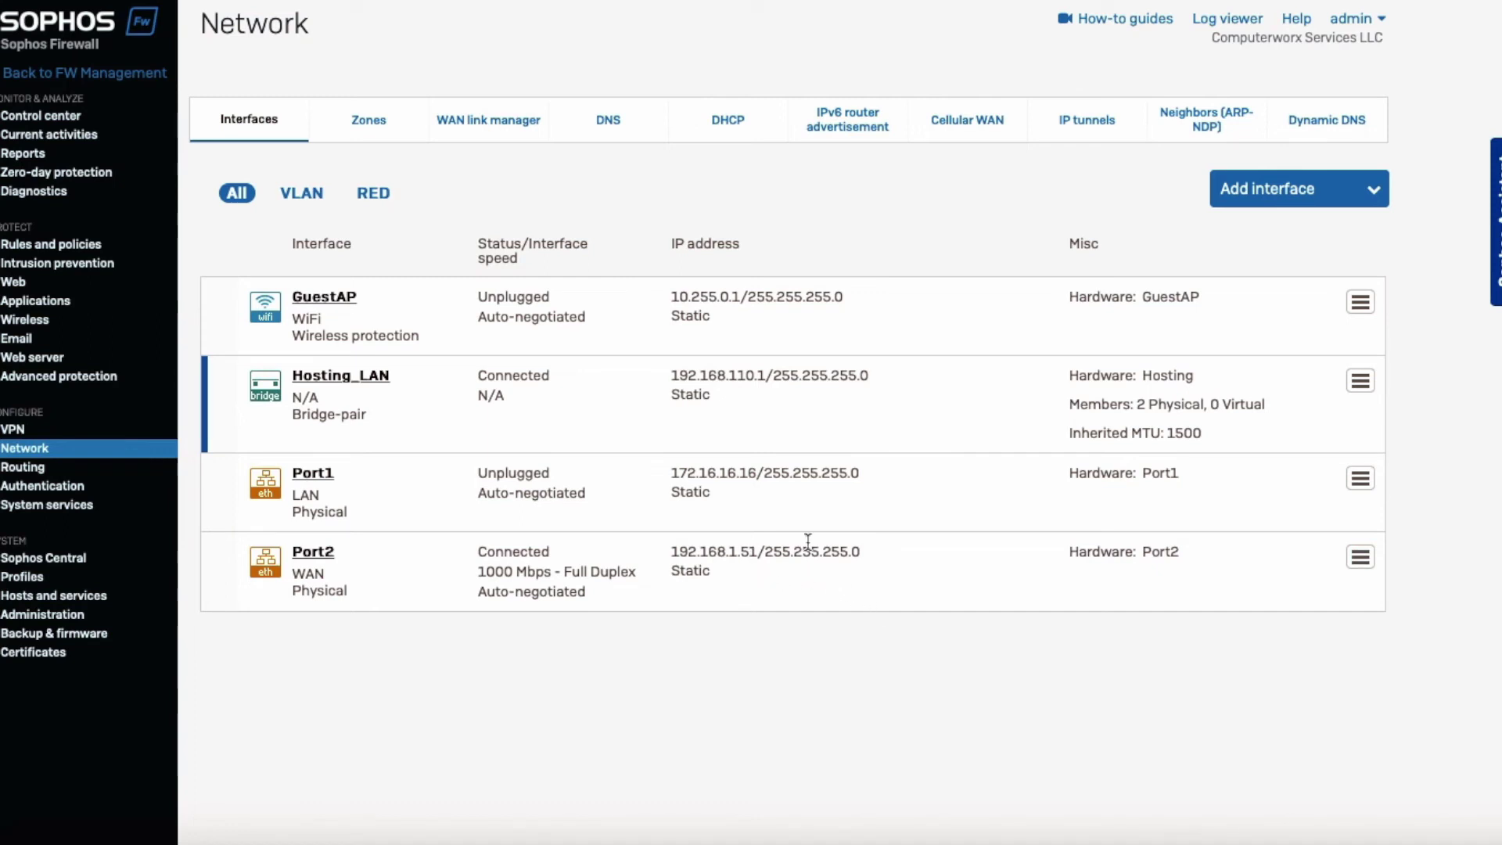
# - Add an alias 192.168.1.52 attached to Port2 and save it
pyautogui.click(1312, 195)
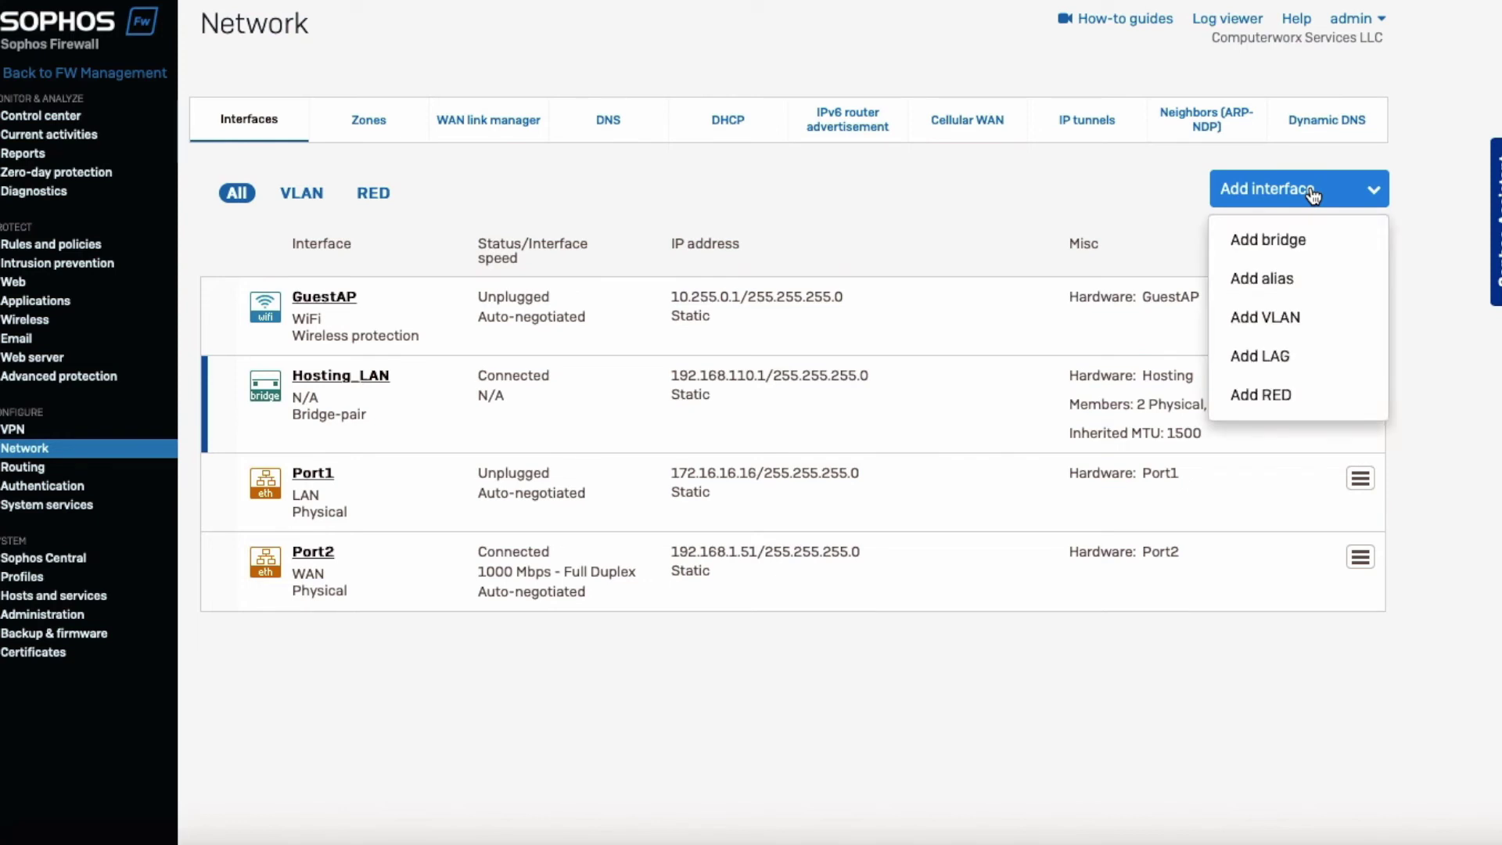
pyautogui.click(1277, 282)
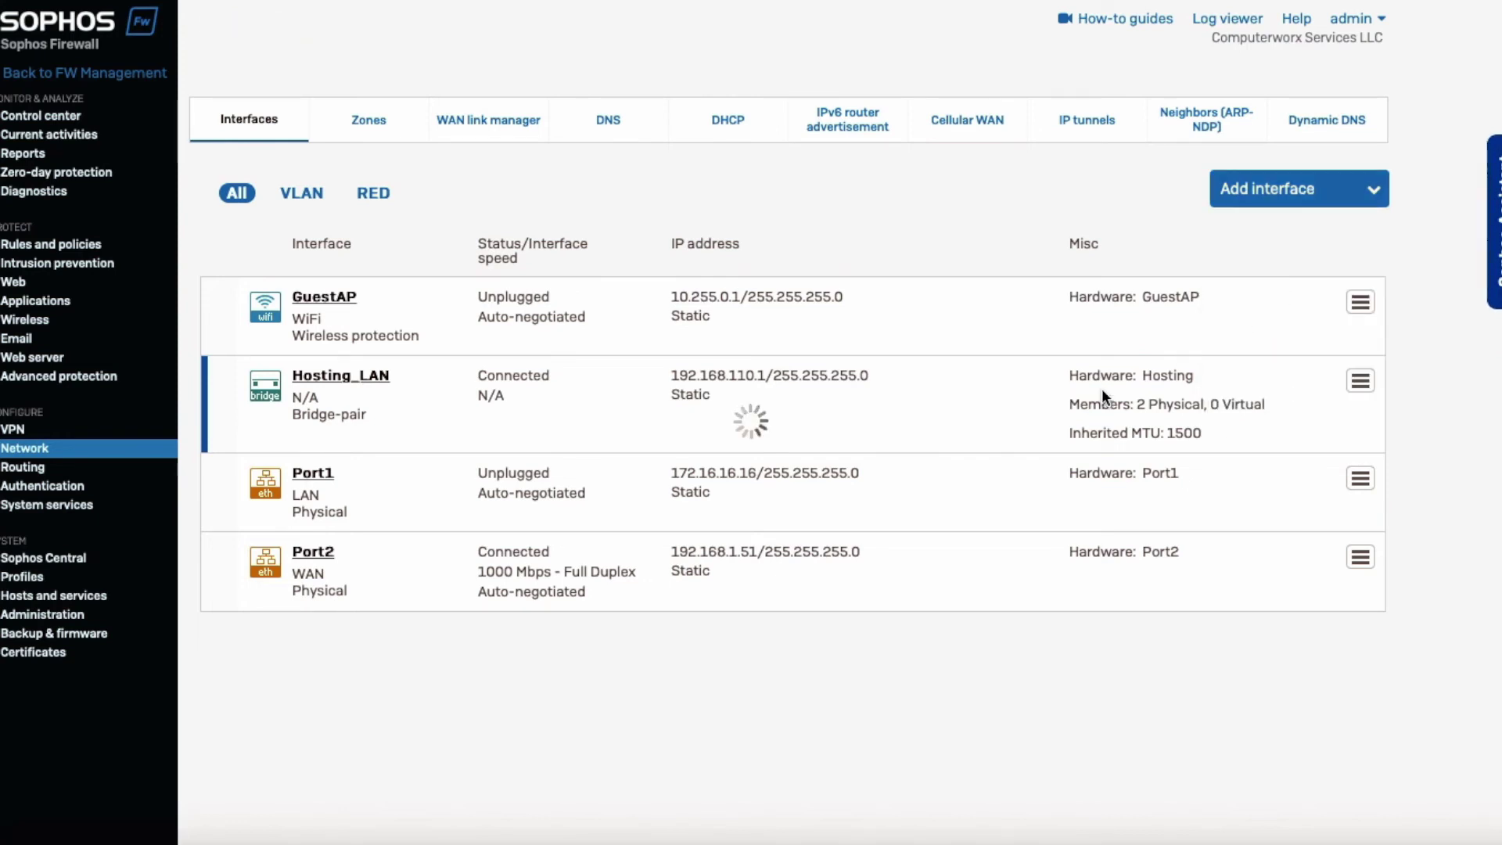
pyautogui.click(674, 327)
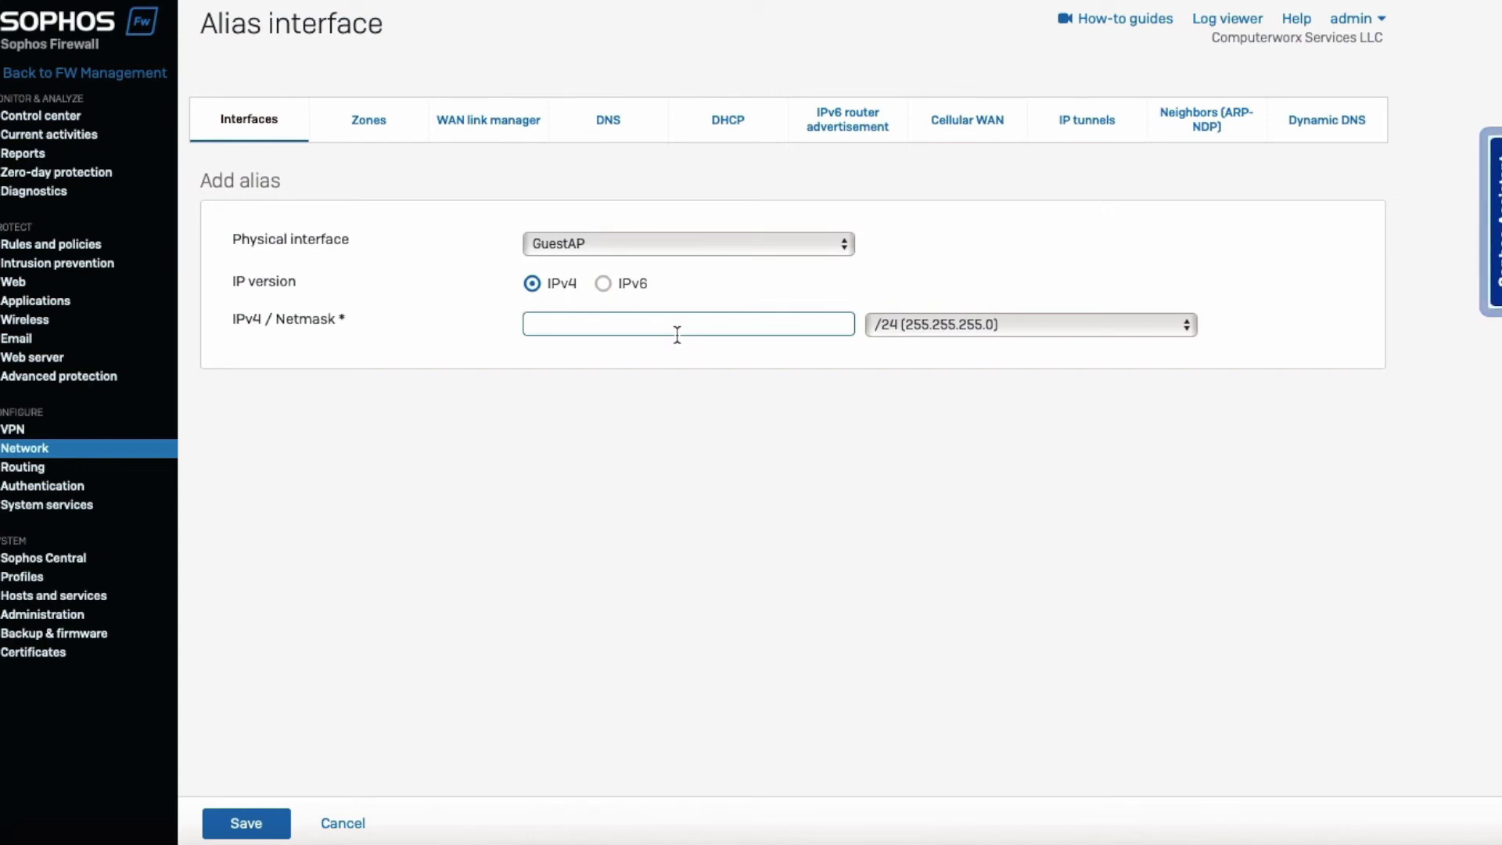
pyautogui.write('1')
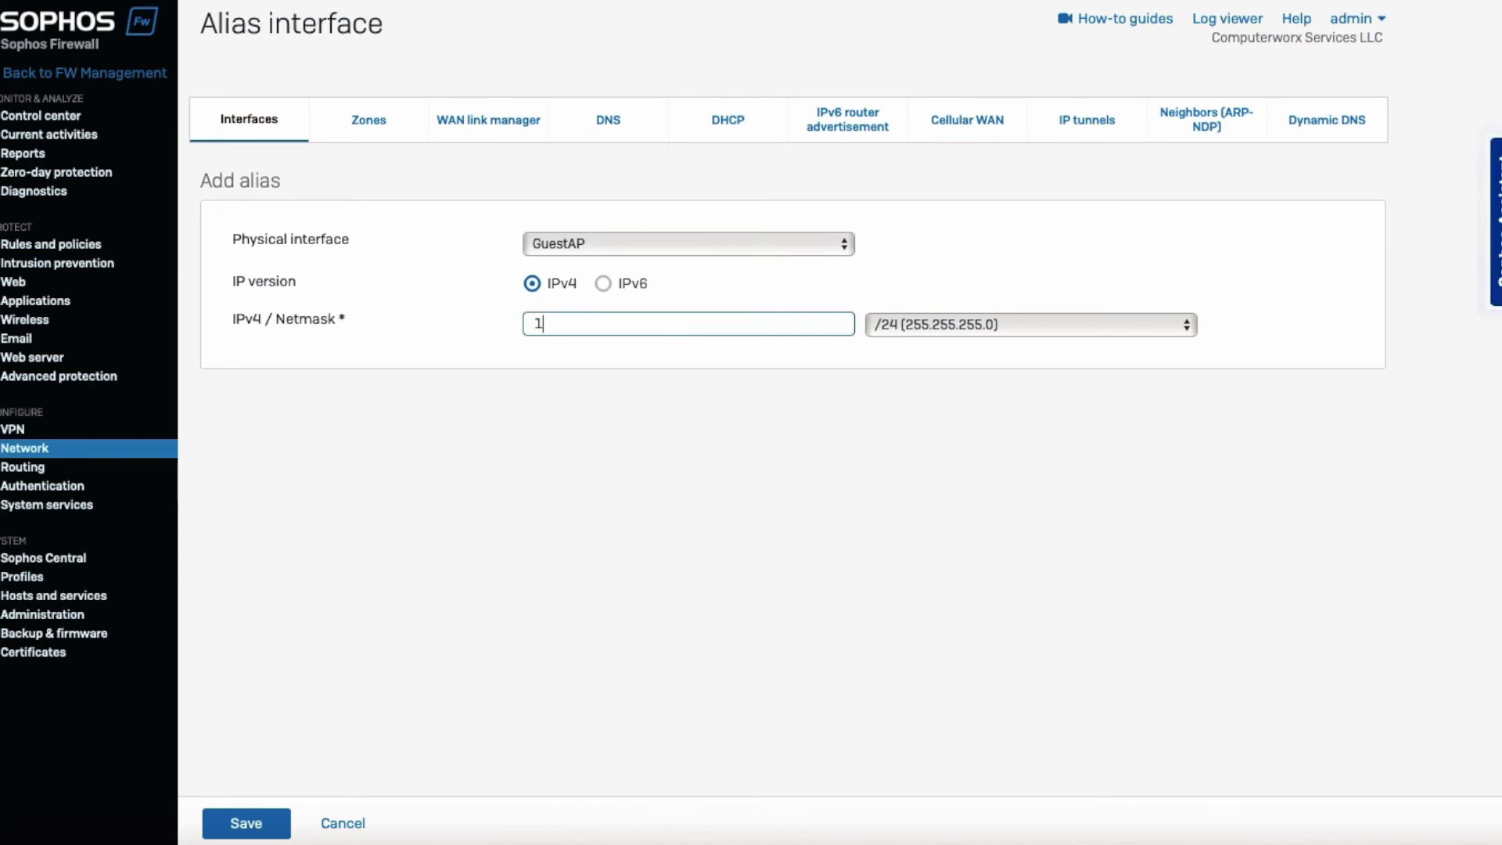
pyautogui.write('92.168.1.5')
pyautogui.write('2')
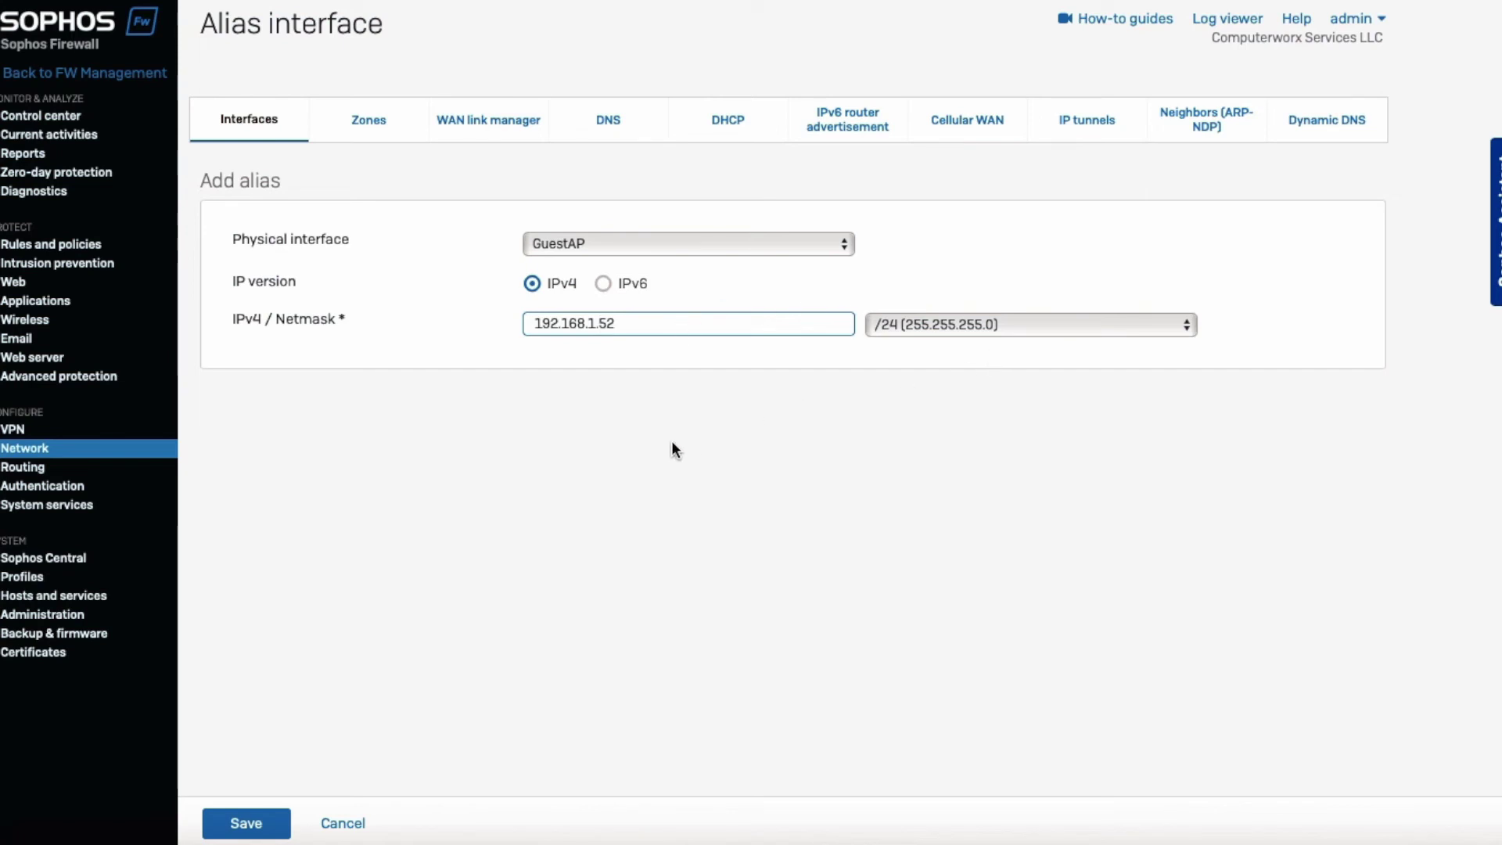
pyautogui.click(659, 252)
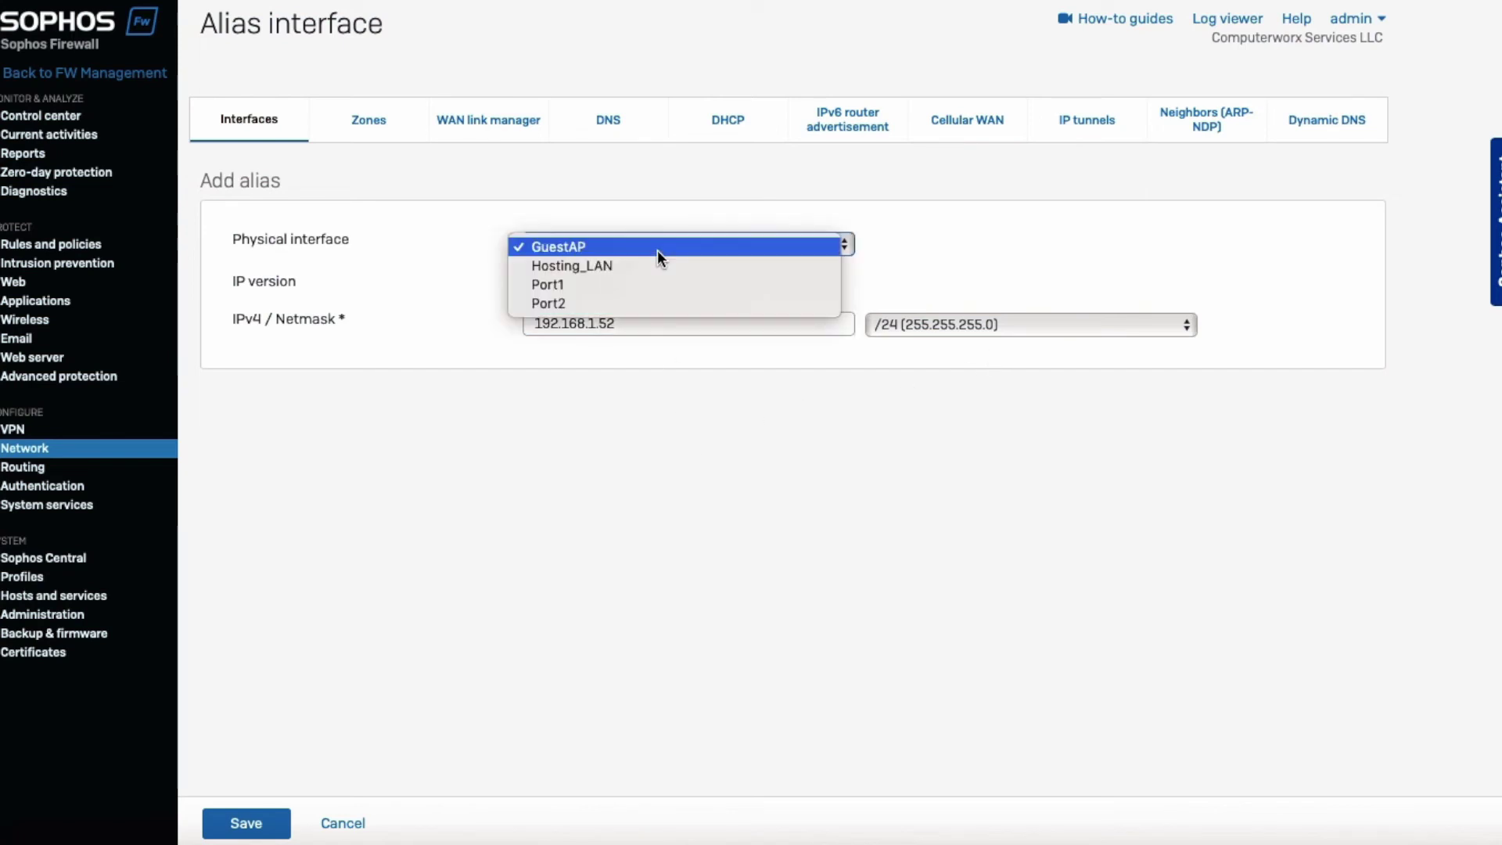
pyautogui.click(644, 303)
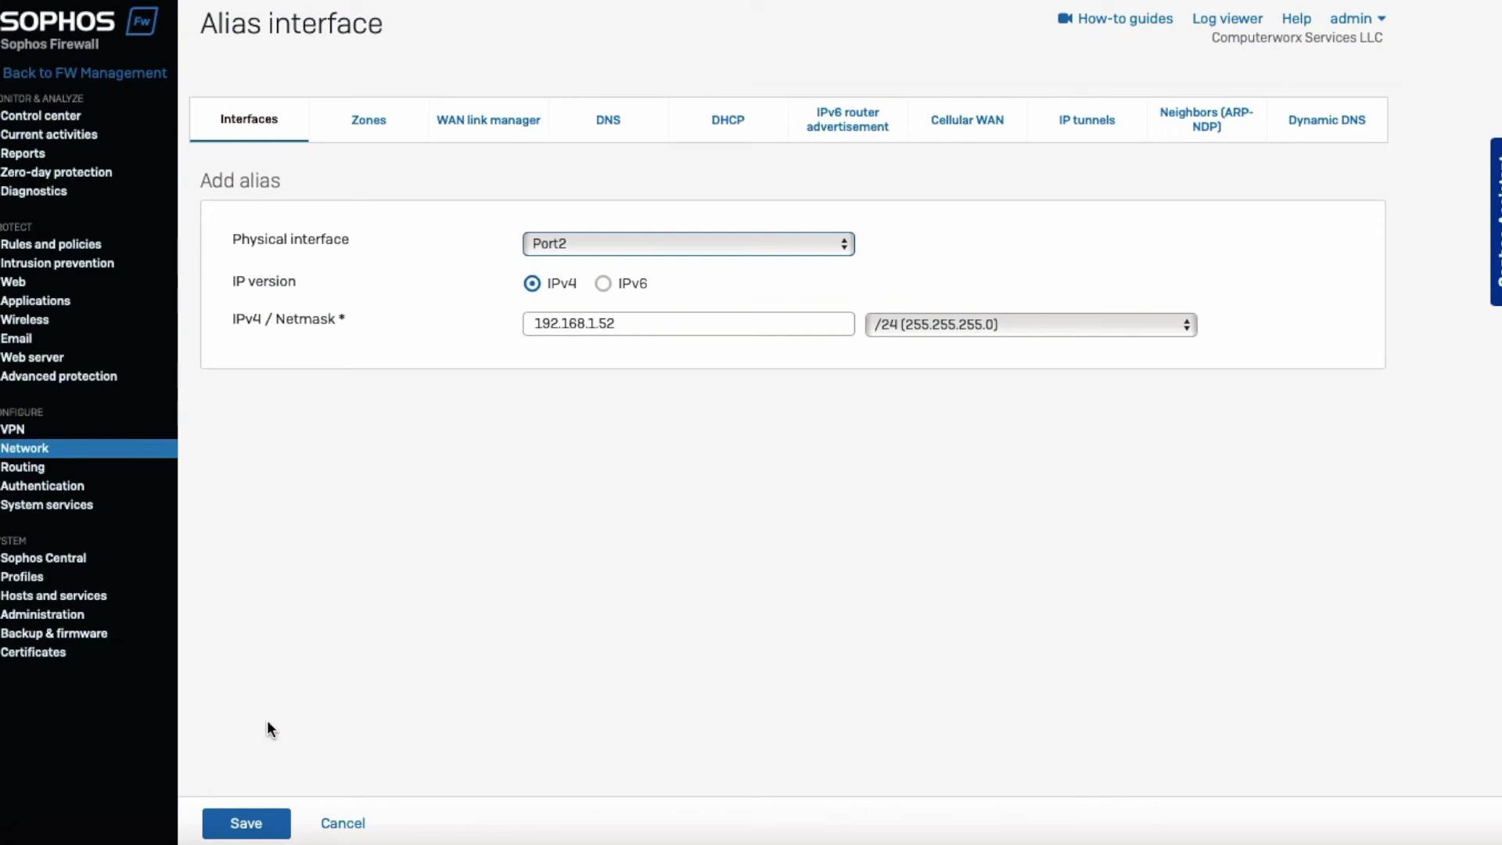
pyautogui.click(243, 818)
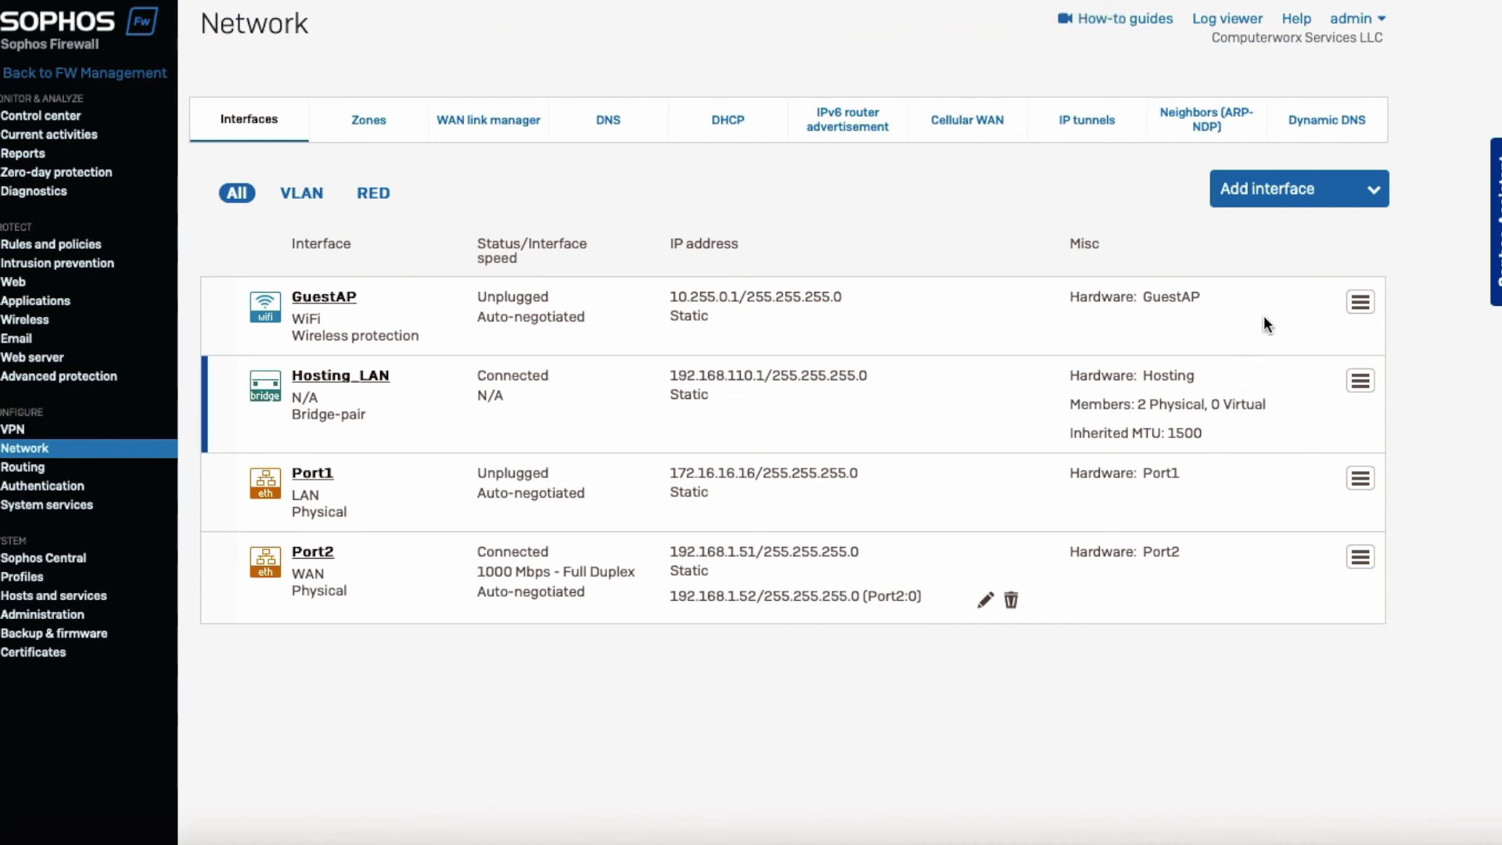
# - Add a second Port2 alias at 192.168.1.53 and save it
pyautogui.click(1256, 200)
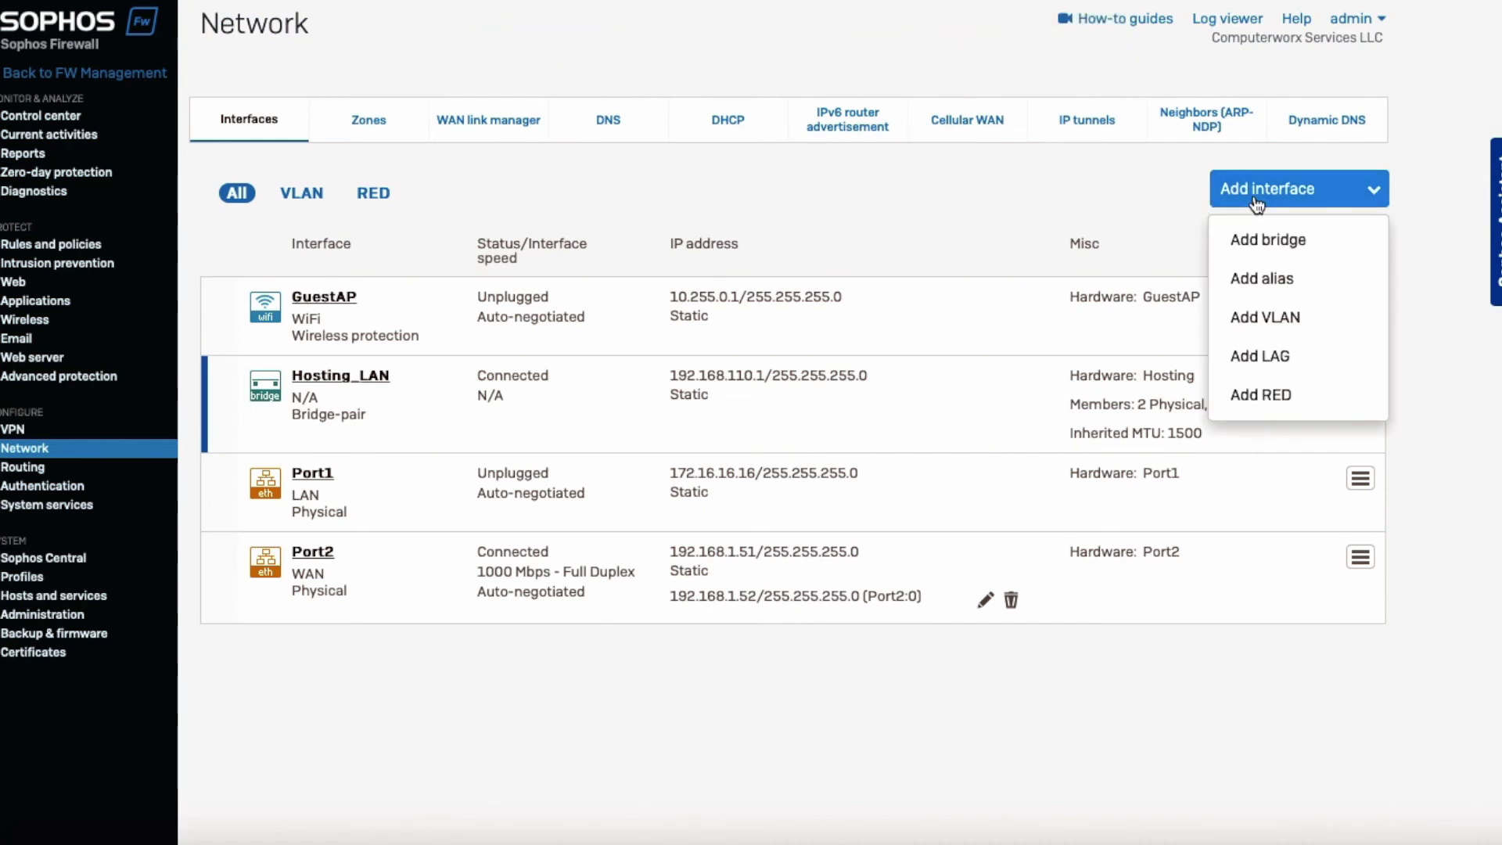
pyautogui.click(1248, 278)
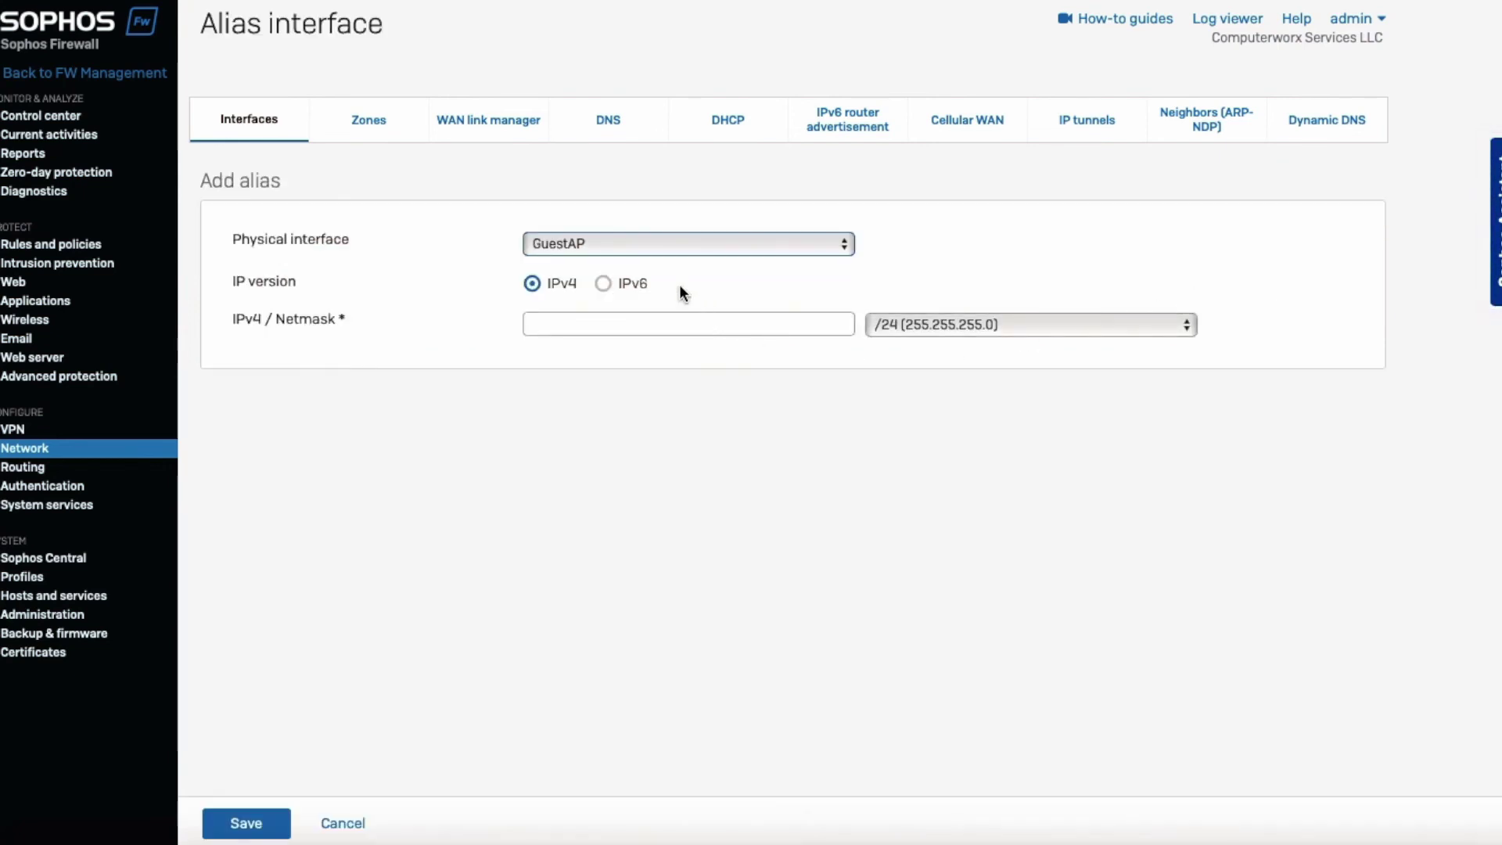
pyautogui.click(668, 238)
pyautogui.click(645, 302)
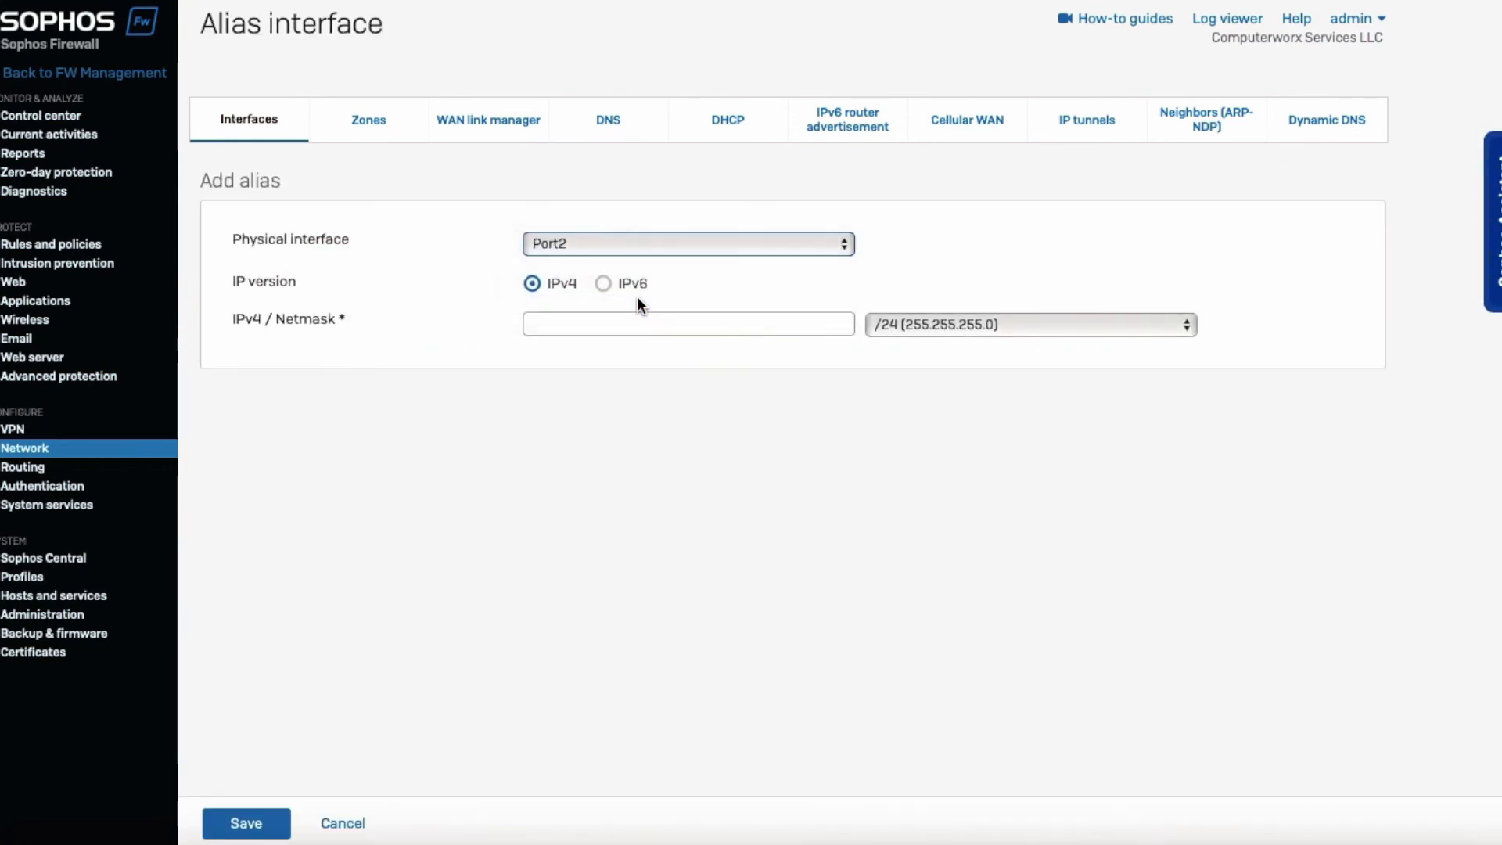
pyautogui.click(607, 320)
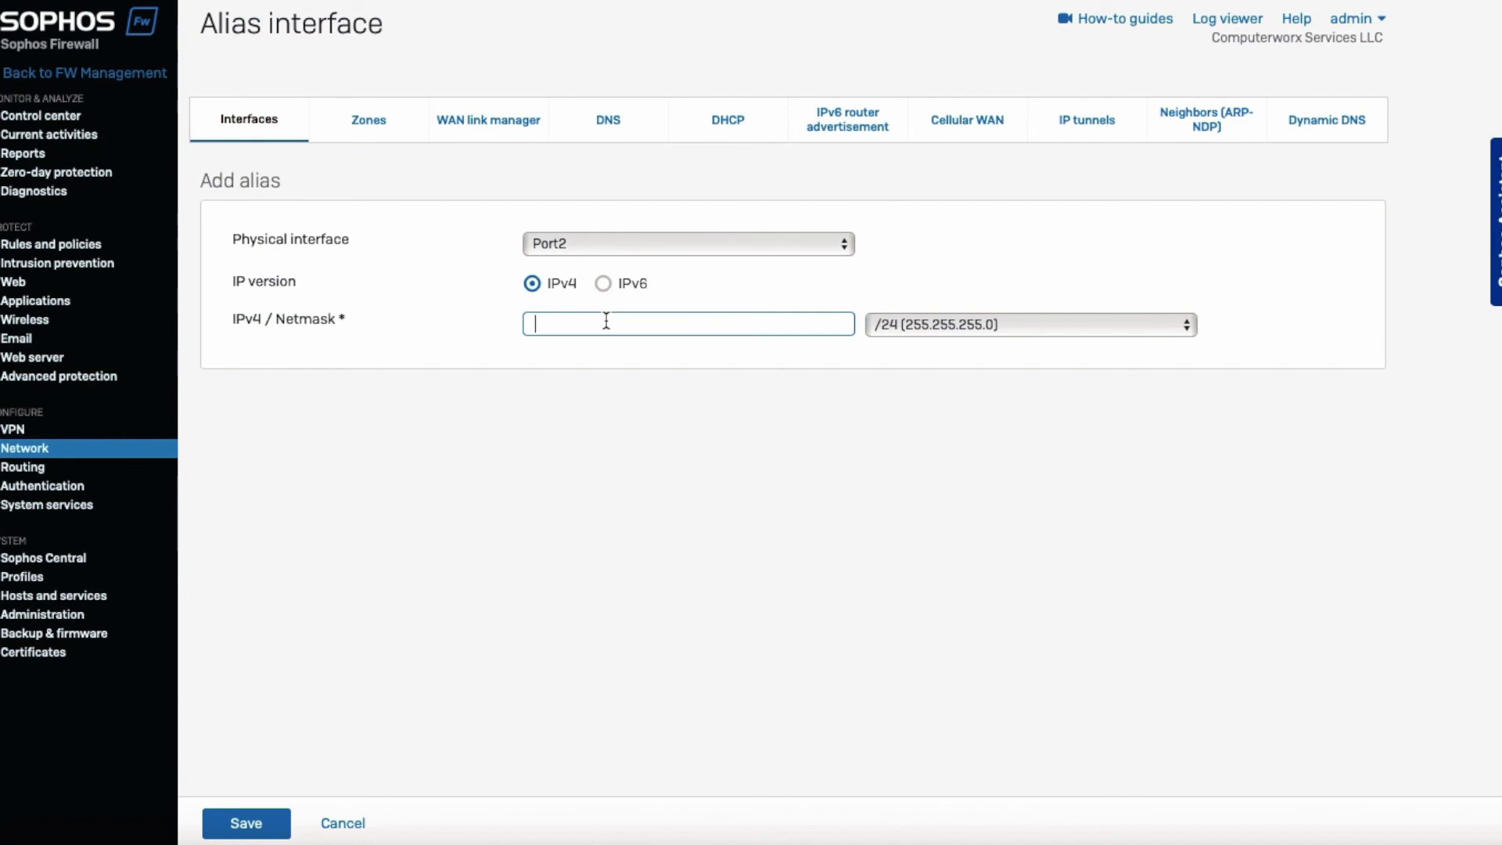
pyautogui.write('192.168.1.53')
pyautogui.press('Return')
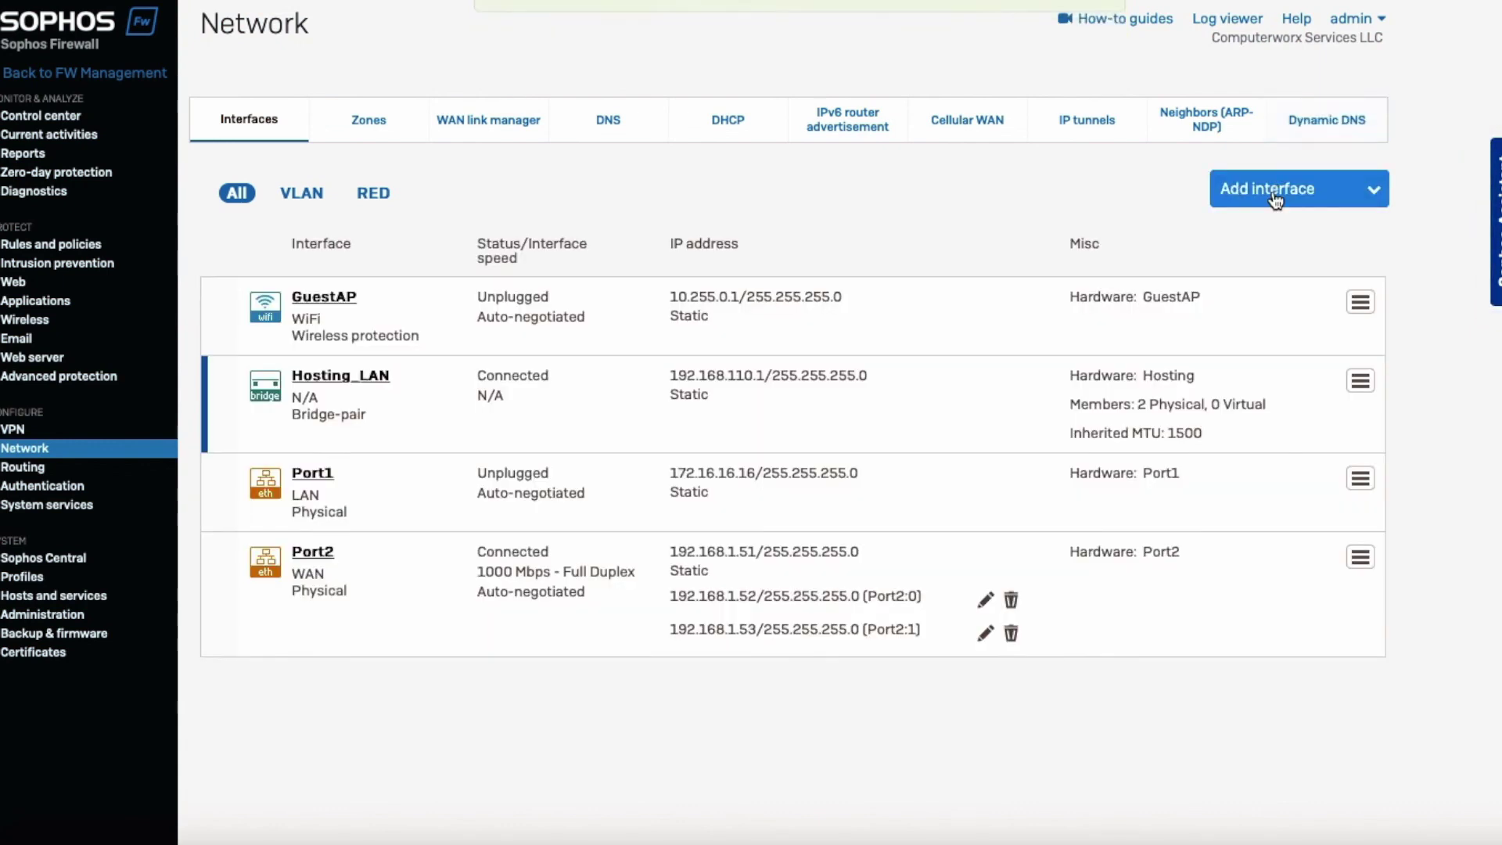
pyautogui.click(1268, 188)
# - Add a third Port2 alias at 192.168.1.54 and save it
pyautogui.click(1255, 272)
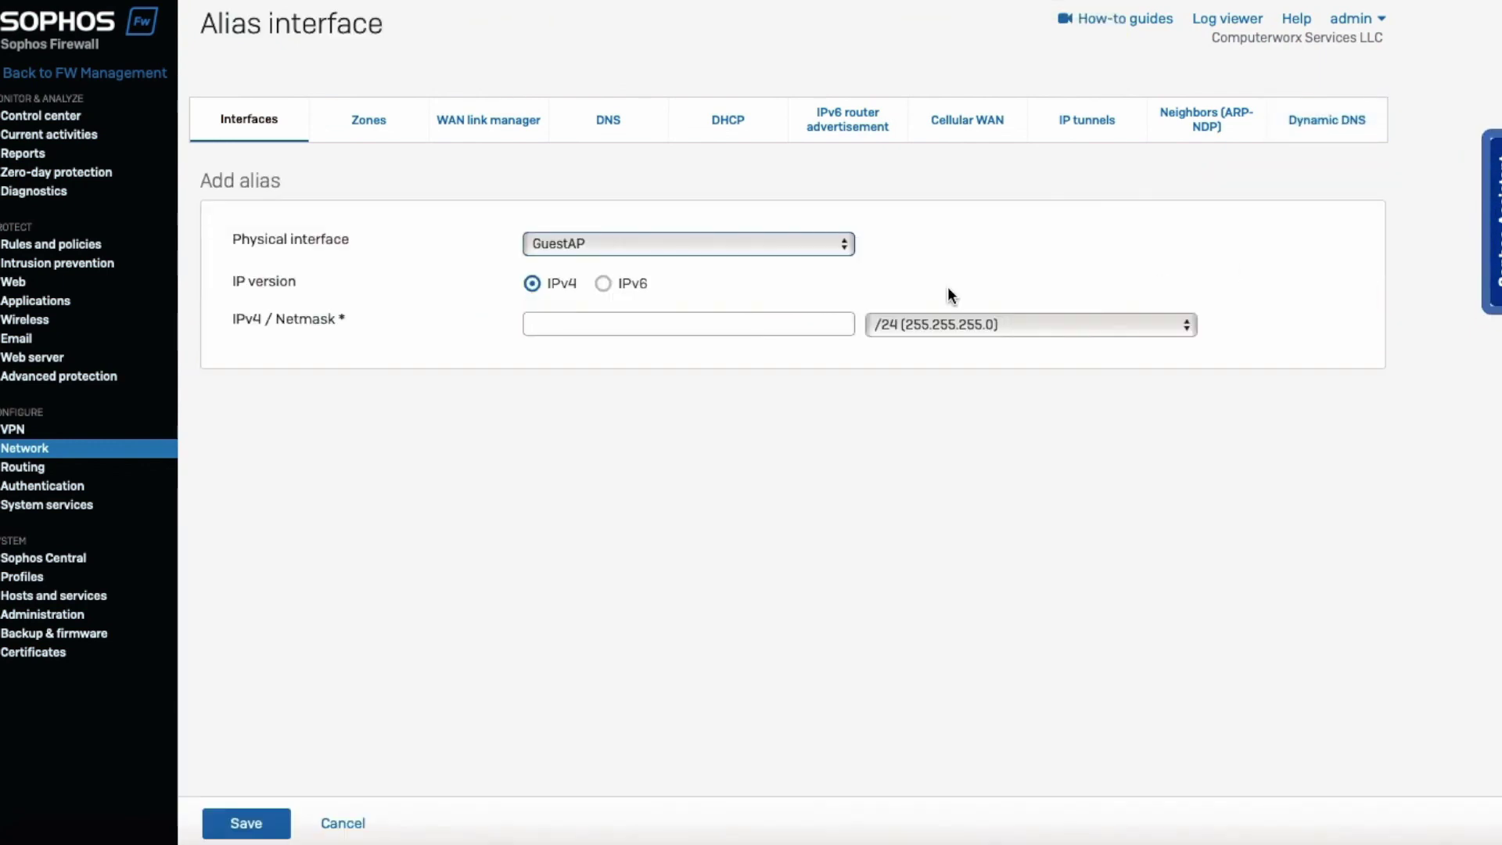
pyautogui.click(651, 243)
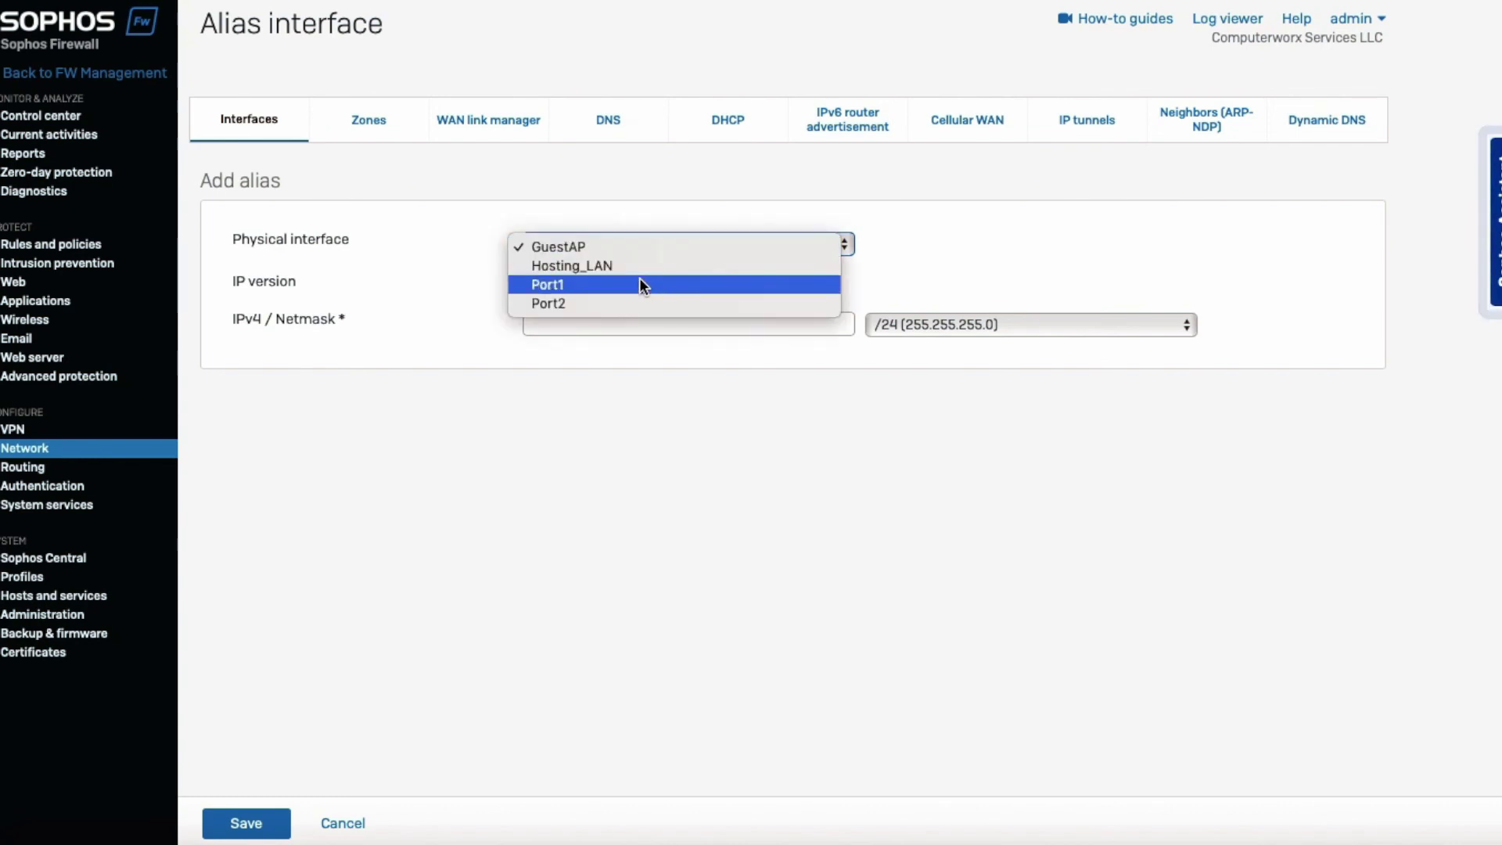
pyautogui.click(631, 304)
pyautogui.click(617, 316)
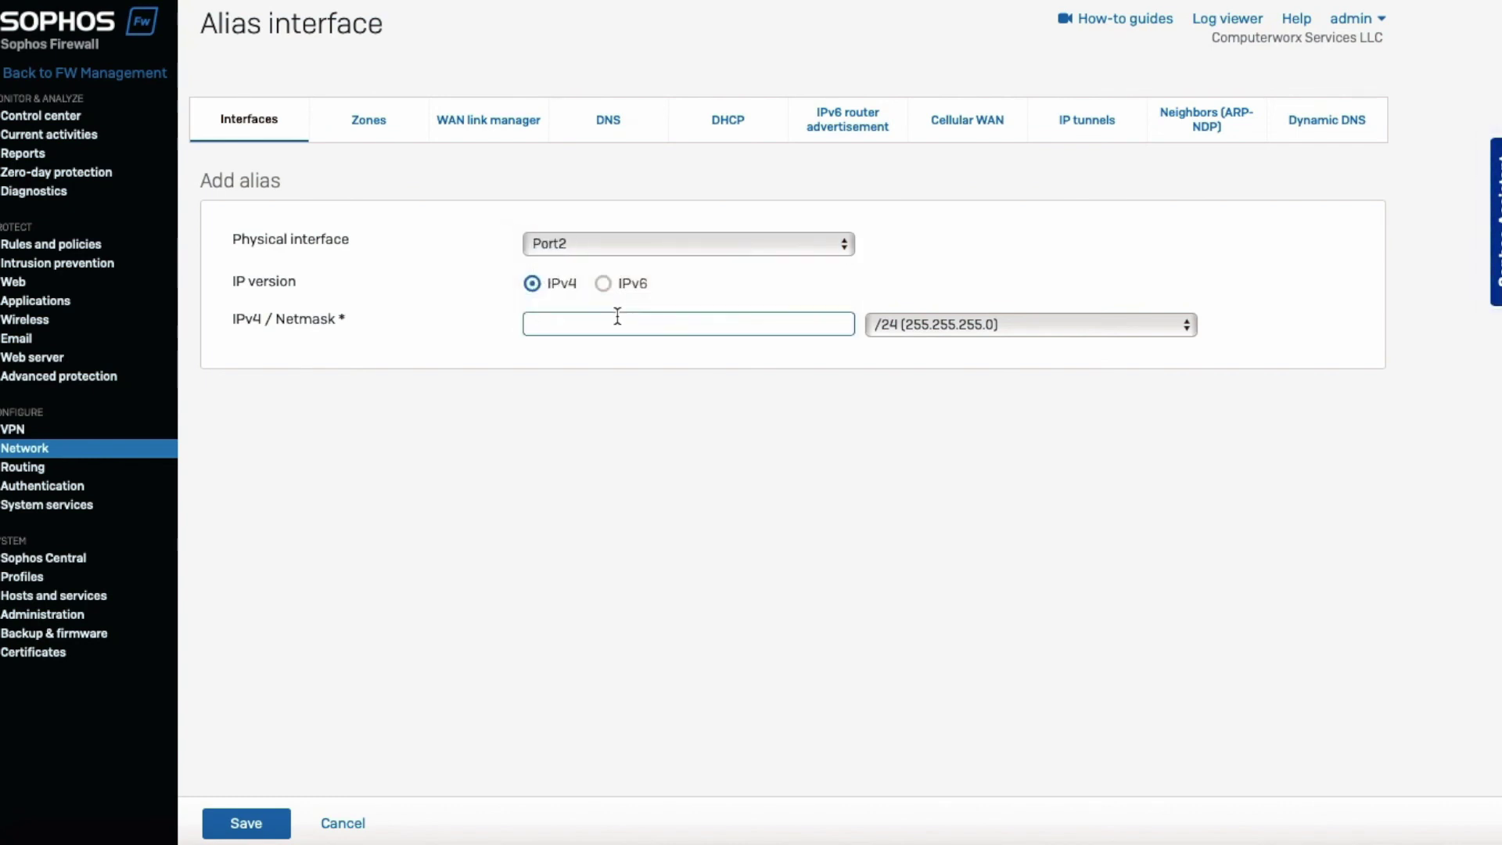
pyautogui.write('192.168.1.54')
pyautogui.click(246, 823)
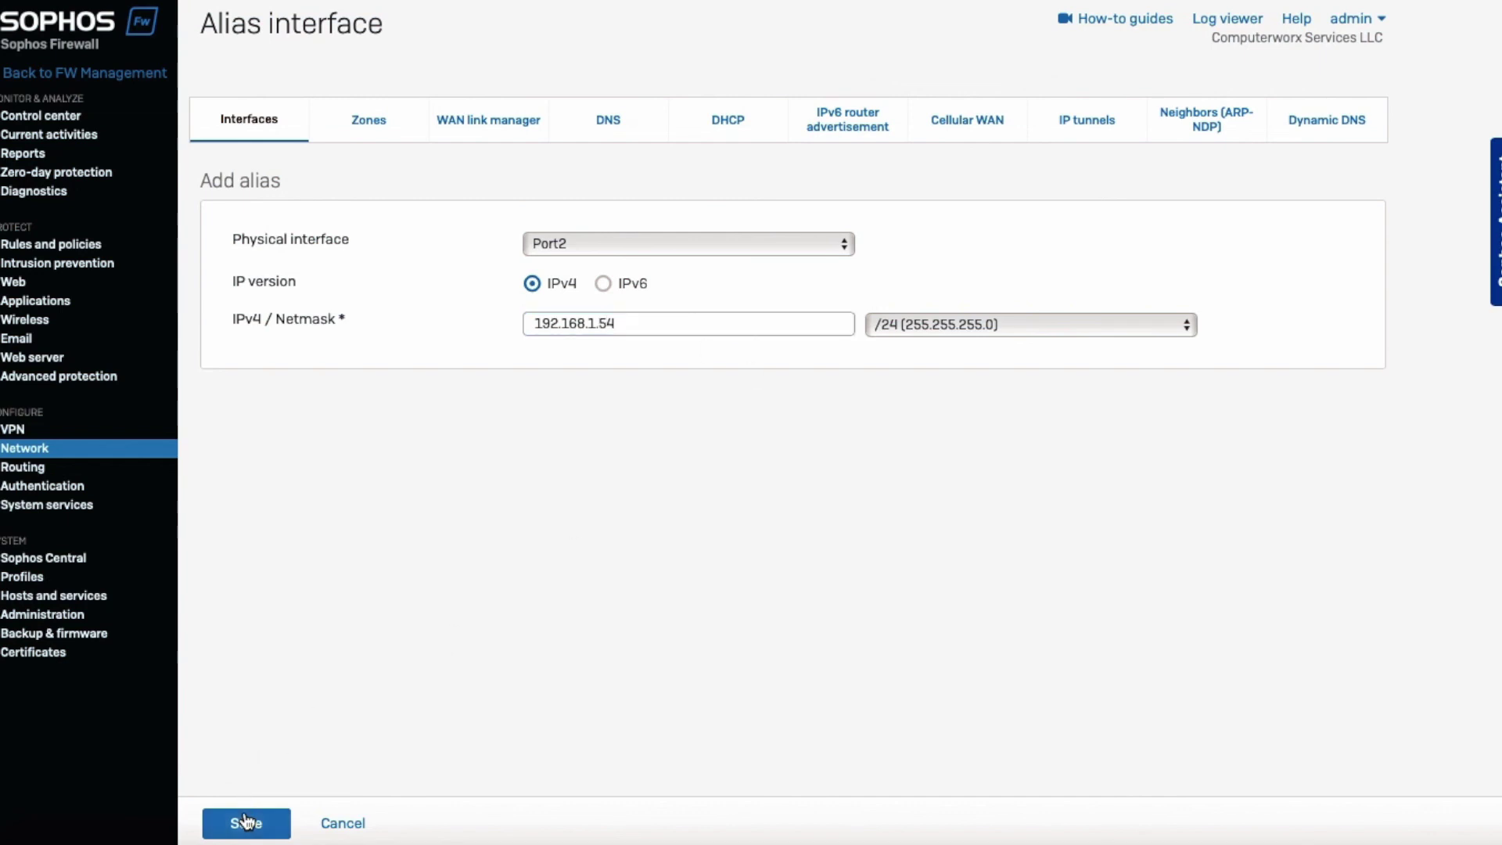